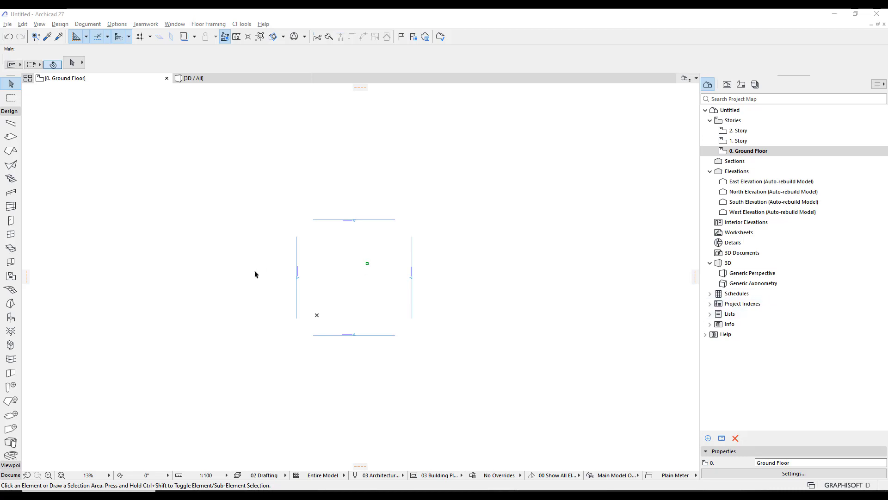
# Step: Place Armchair 04 27 objects, then delete the extra right-hand copy
pyautogui.doubleClick(11, 319)
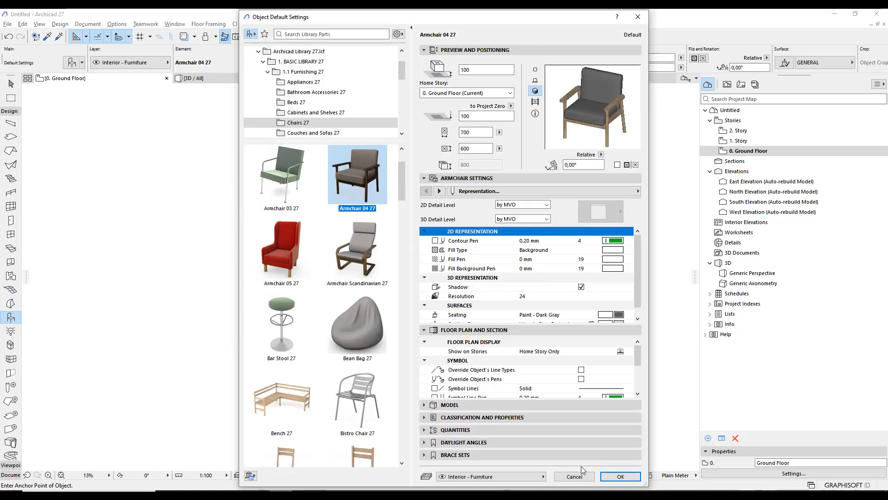
pyautogui.click(607, 480)
pyautogui.scroll(4, 360, 222)
pyautogui.scroll(2, 360, 220)
pyautogui.scroll(2, 340, 236)
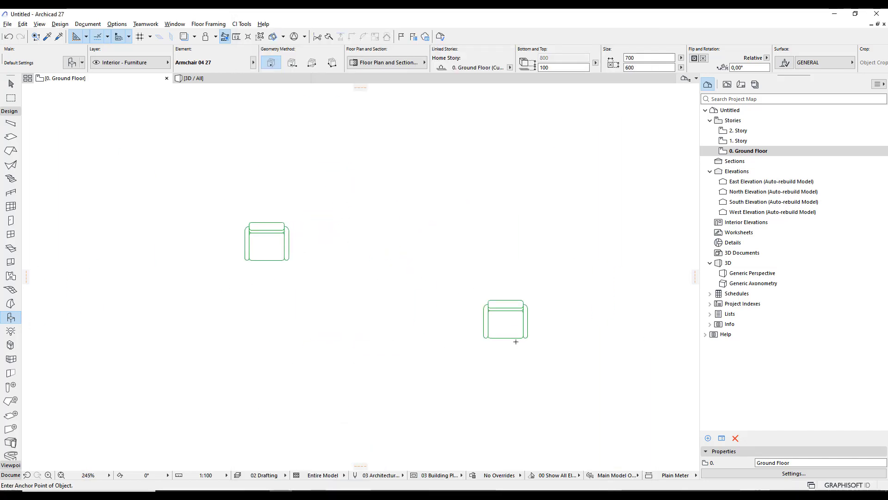
pyautogui.press('Escape')
pyautogui.moveTo(462, 371); pyautogui.dragTo(556, 286)
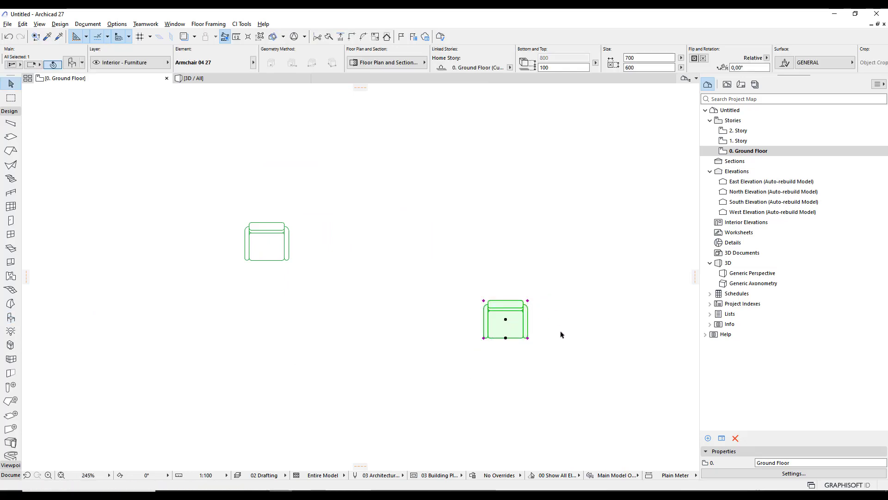
pyautogui.press('Delete')
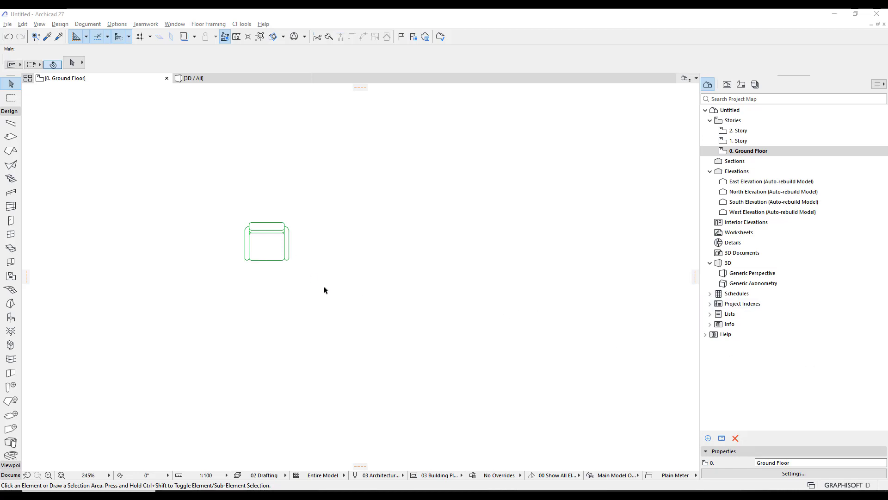
pyautogui.scroll(3, 254, 248)
pyautogui.scroll(3, 255, 248)
# Step: Split the armchair with CI Tools Change Profile/Split along a vertical cut, keeping the right half
pyautogui.moveTo(358, 337)
pyautogui.mouseDown(button='middle')
pyautogui.moveTo(418, 378)
pyautogui.moveTo(419, 321)
pyautogui.mouseUp(button='middle')
pyautogui.click(418, 321)
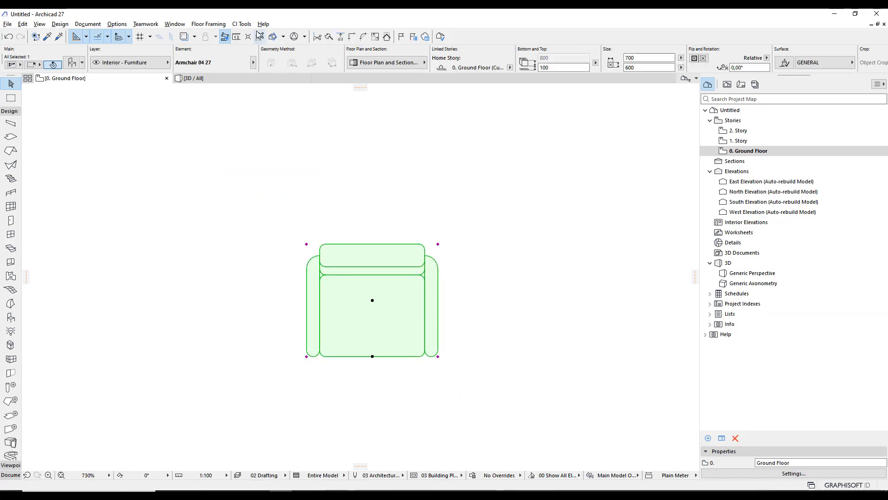
pyautogui.click(243, 25)
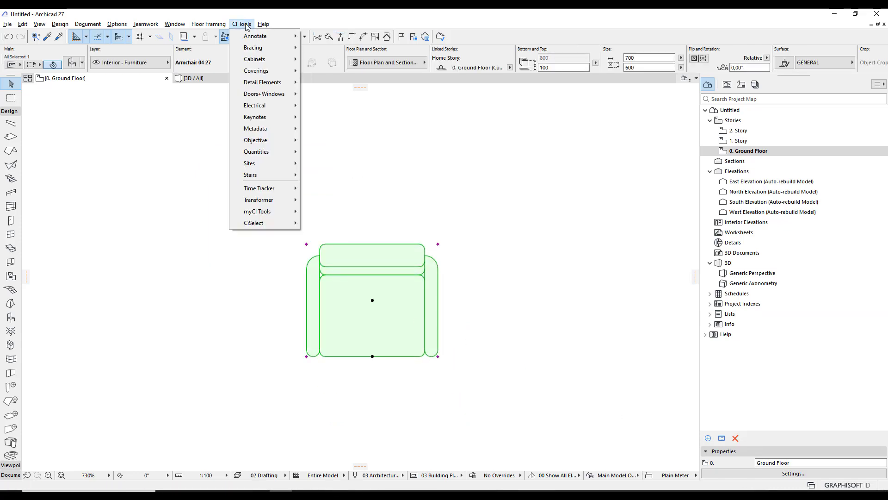
pyautogui.moveTo(256, 141)
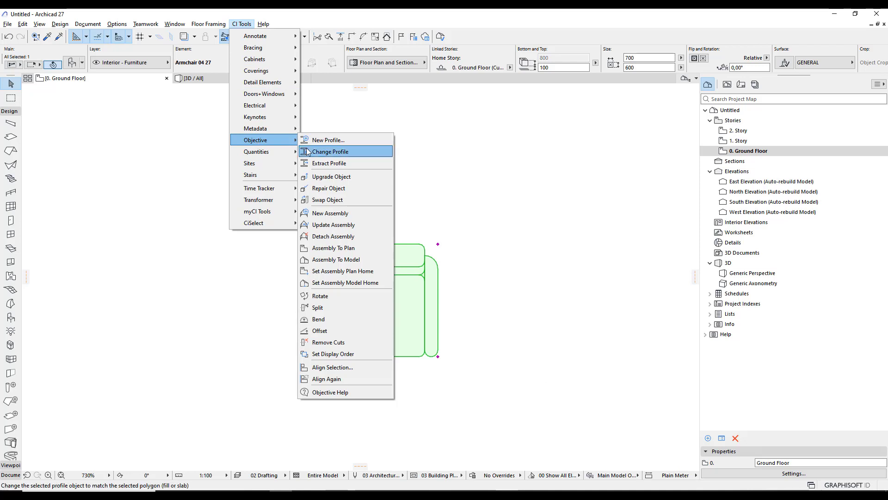
pyautogui.click(359, 307)
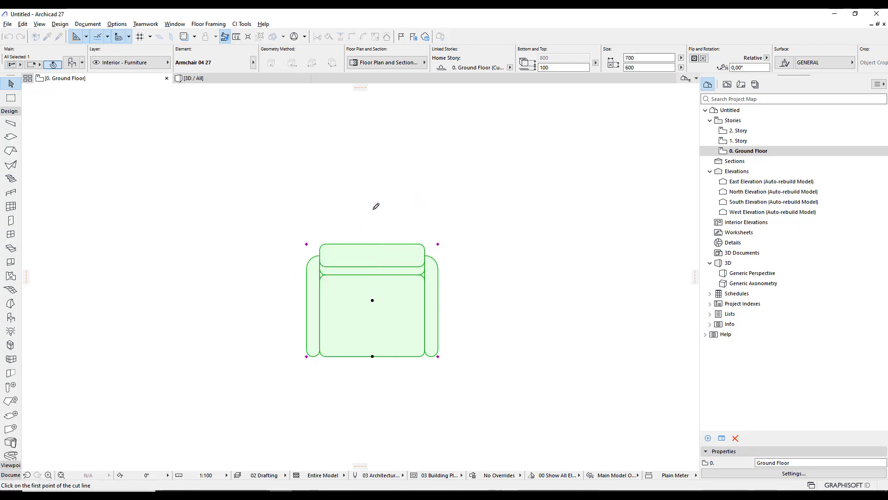
pyautogui.click(373, 194)
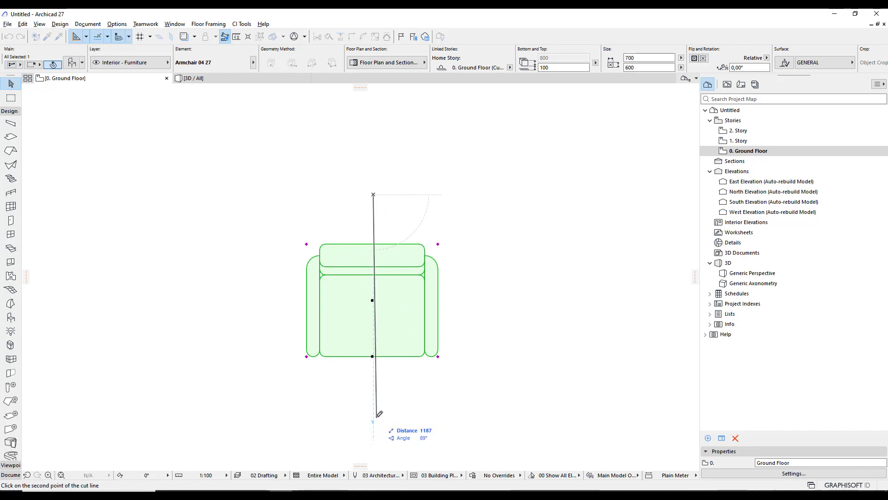
pyautogui.click(374, 412)
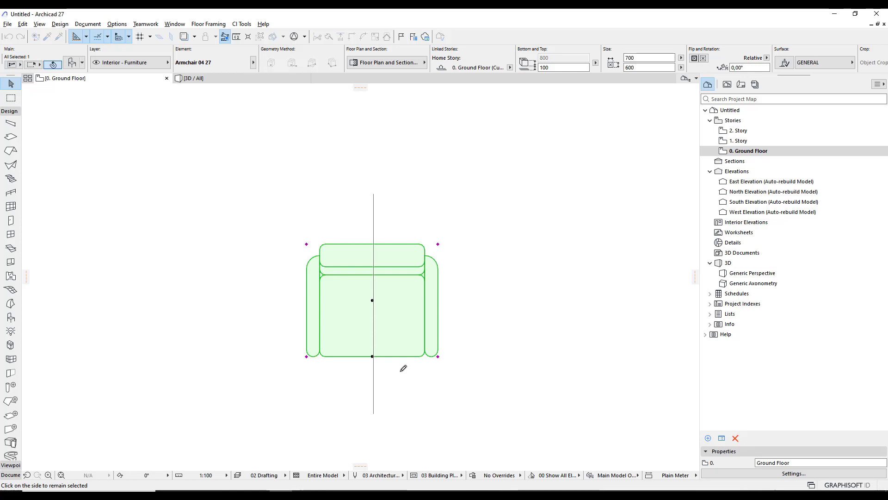
pyautogui.click(403, 368)
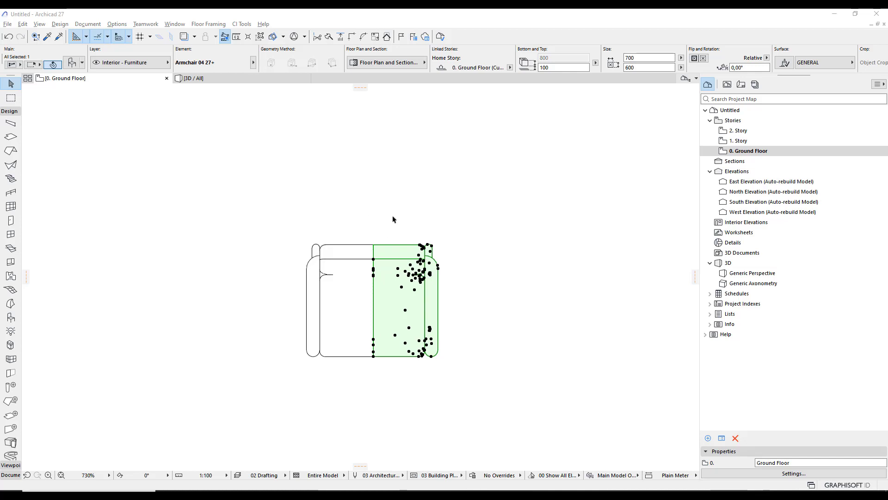
# Step: Reselect the right armchair half and open its Object Selection Settings with Ctrl+T
pyautogui.click(414, 206)
pyautogui.click(416, 311)
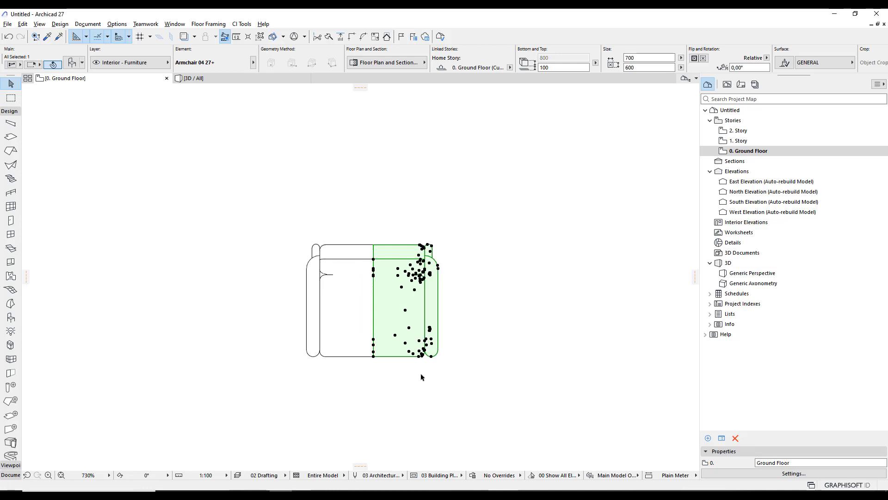
pyautogui.hotkey('ctrl', 't')
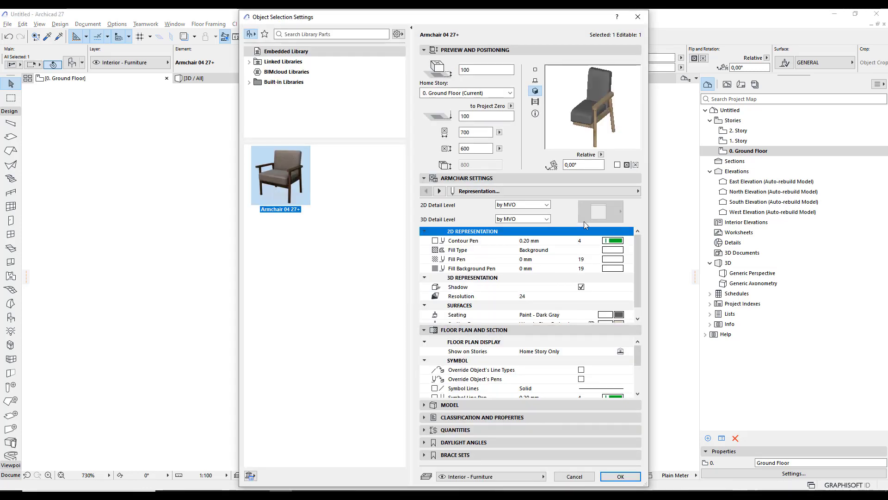
# Step: Override the right half's surfaces with Fabrics > Textile > Textile - 02 and confirm
pyautogui.click(534, 191)
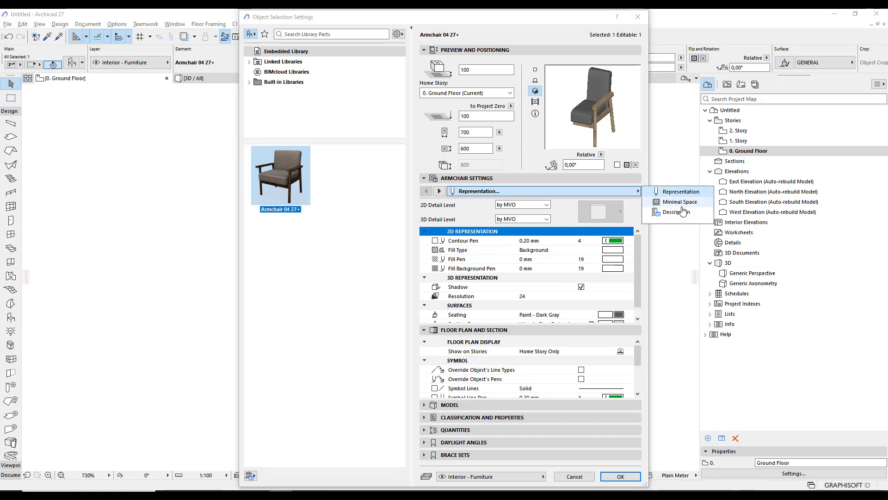
pyautogui.click(557, 212)
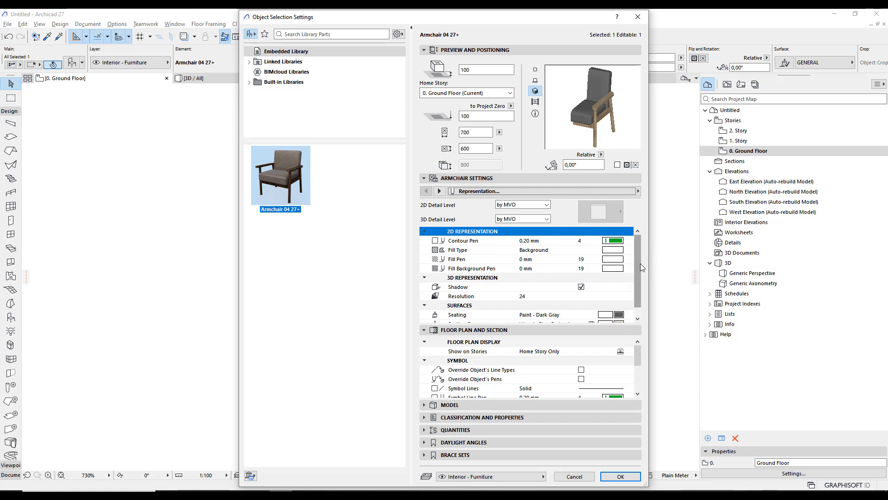
pyautogui.click(431, 404)
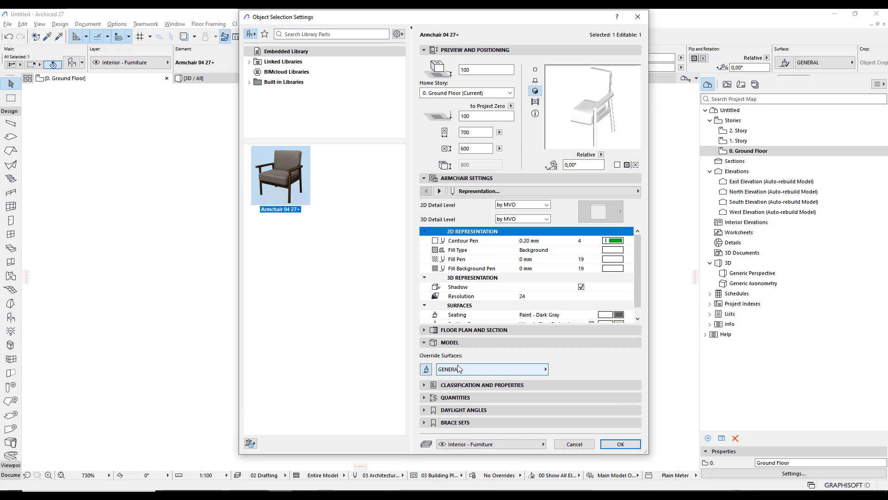
pyautogui.click(464, 371)
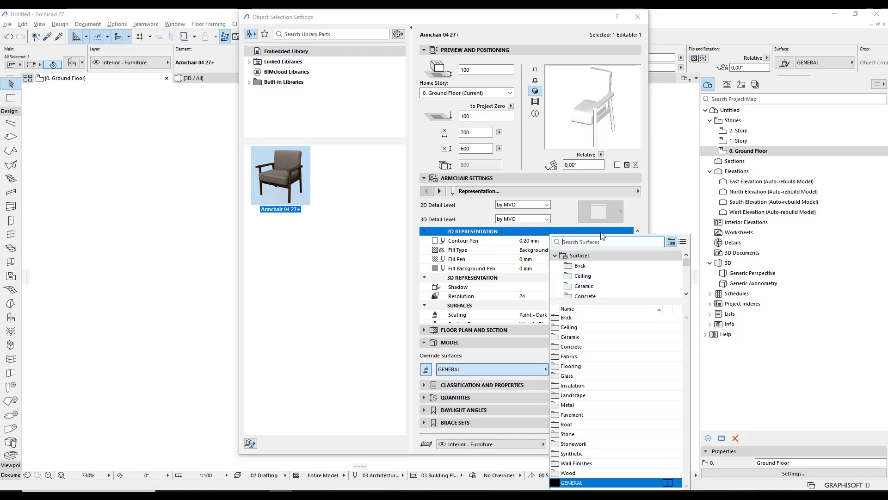
pyautogui.write('timb')
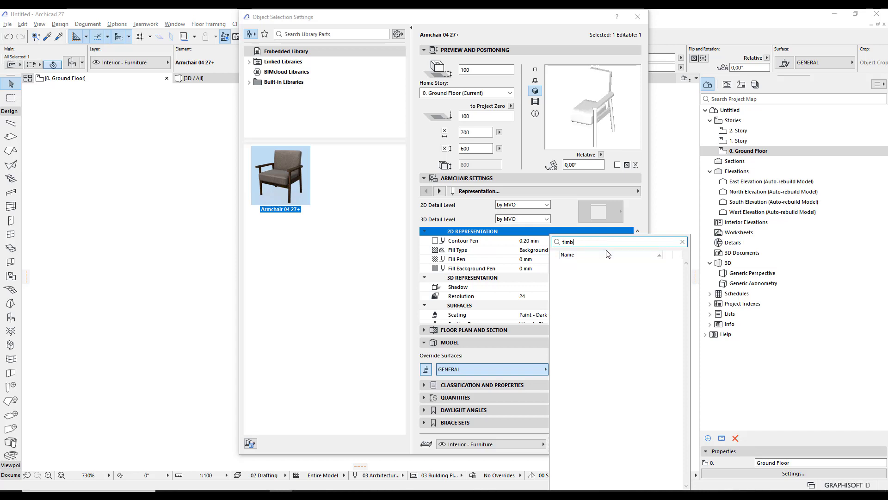
pyautogui.press('BackSpace')
pyautogui.press('BackSpace')
pyautogui.press('BackSpace')
pyautogui.press('BackSpace')
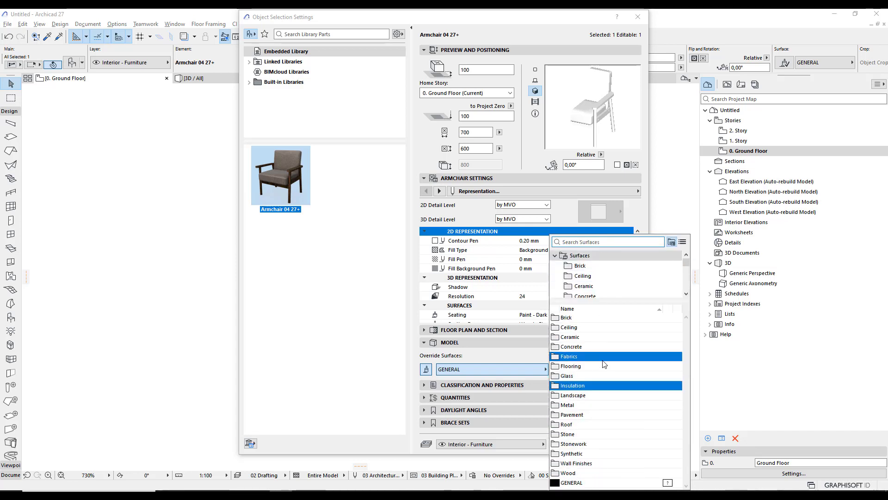
pyautogui.doubleClick(594, 358)
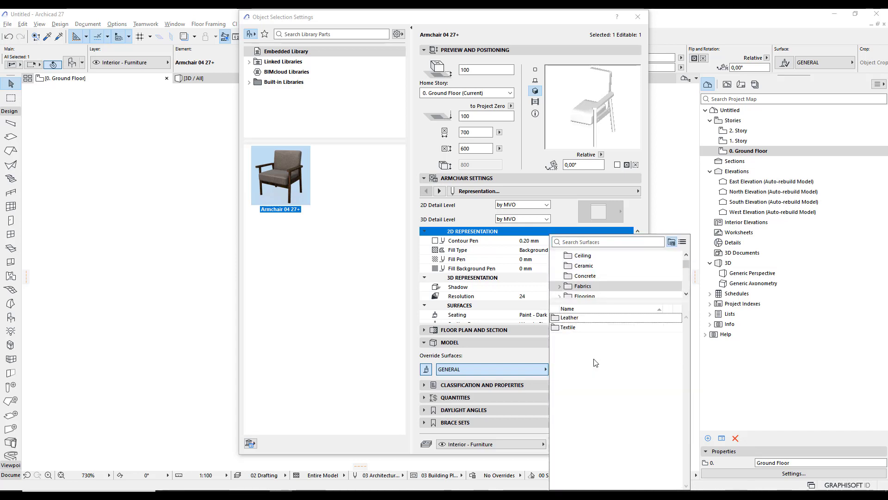
pyautogui.doubleClick(571, 327)
pyautogui.click(581, 327)
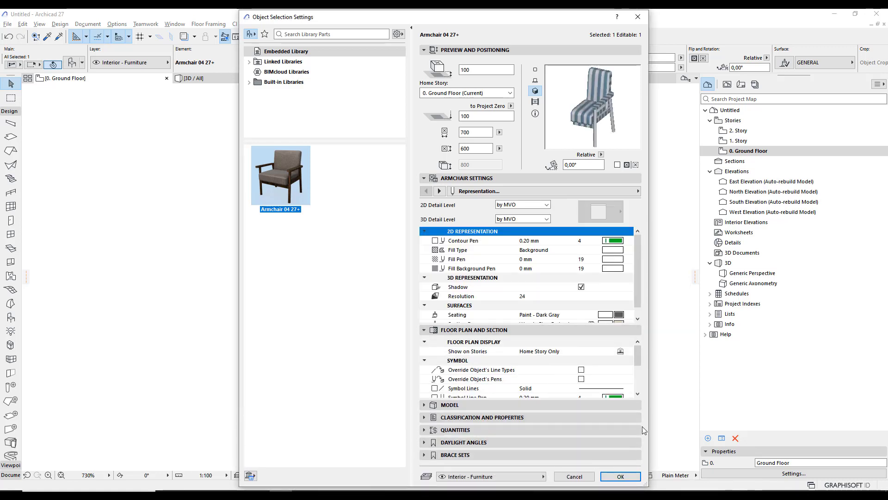
pyautogui.click(621, 476)
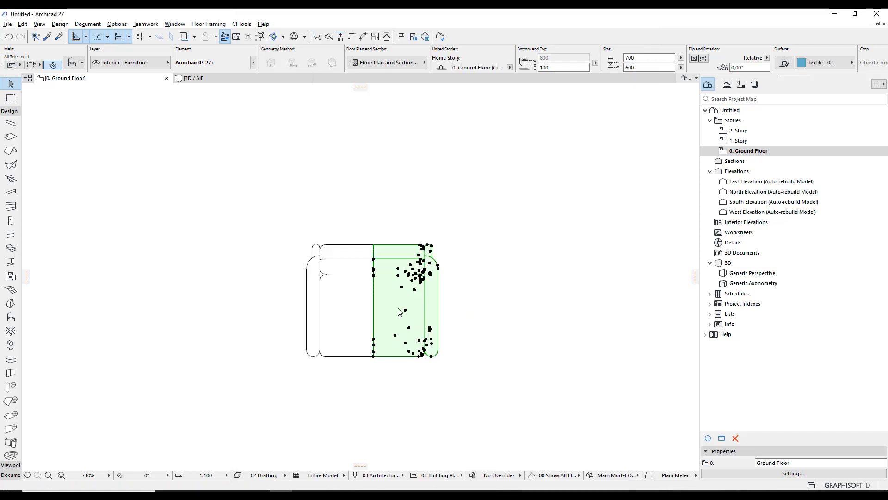
pyautogui.click(389, 412)
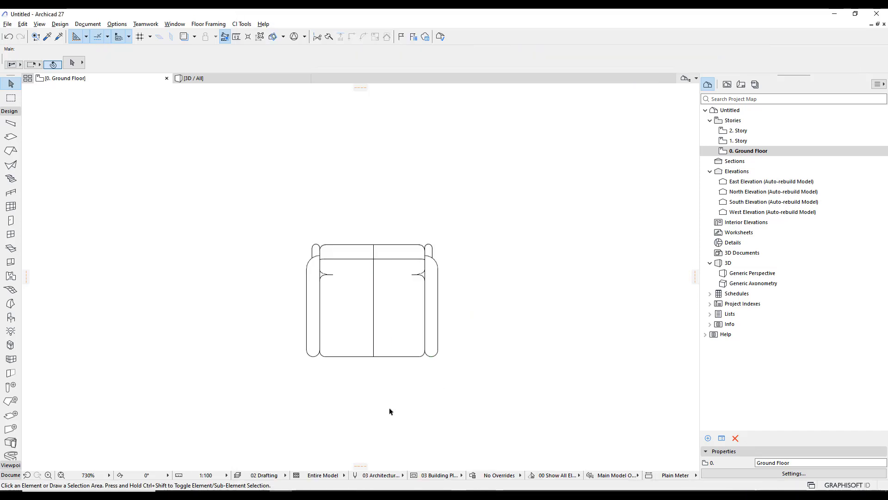
pyautogui.press('F3')
pyautogui.scroll(3, 173, 264)
pyautogui.scroll(2, 121, 229)
pyautogui.moveTo(121, 229); pyautogui.dragTo(315, 328, button='middle')
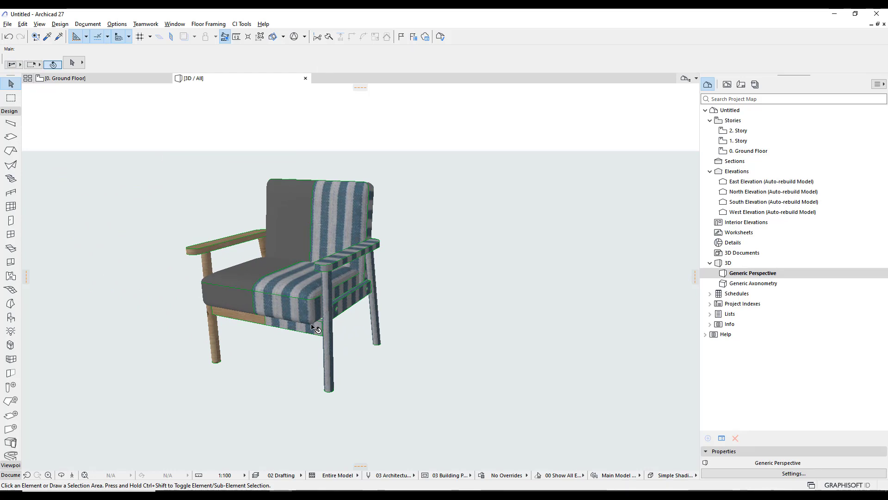
pyautogui.press('F2')
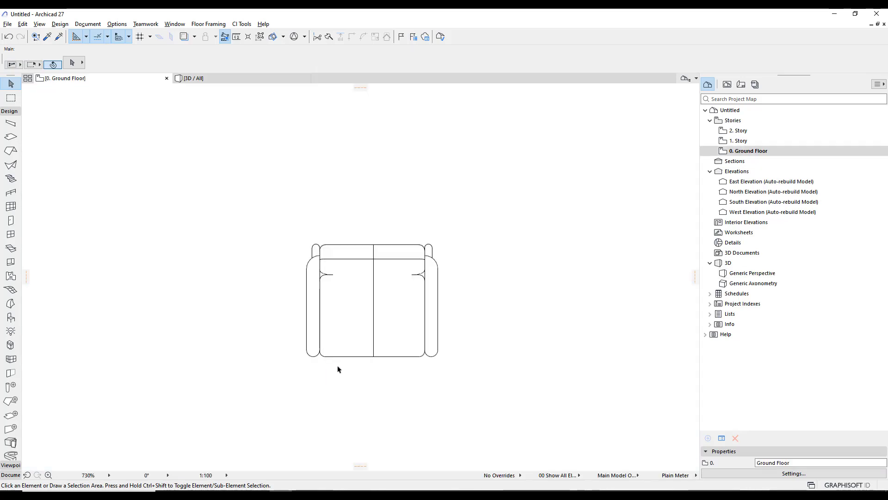
pyautogui.click(408, 355)
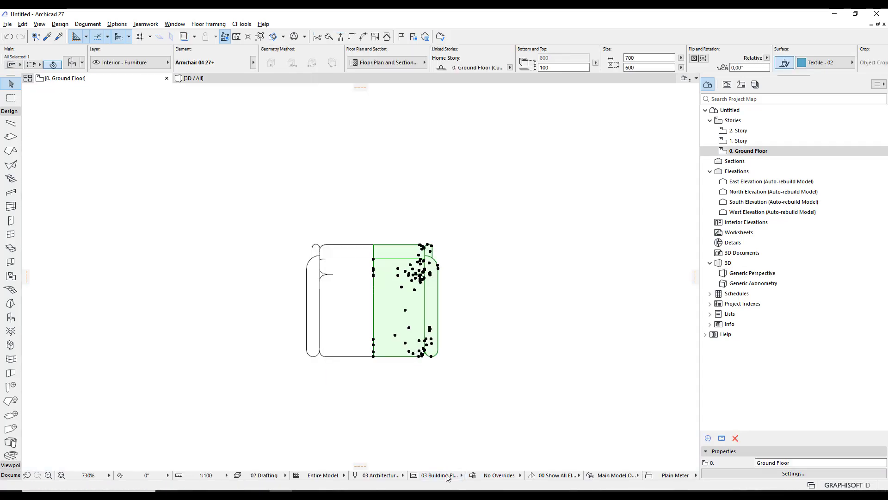
# Step: Move the right armchair half off to the right with Ctrl+D
pyautogui.hotkey('ctrl', 'd')
pyautogui.click(440, 401)
pyautogui.click(668, 398)
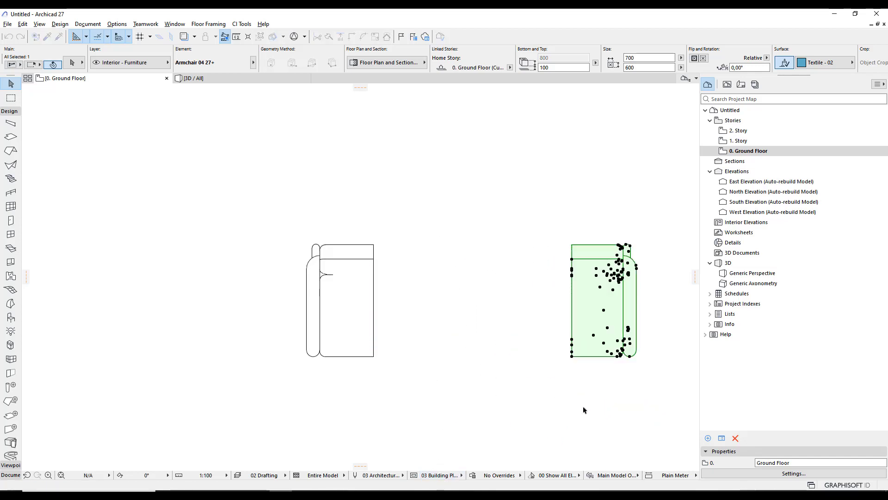
pyautogui.click(549, 410)
# Step: Restore the left armchair using CI Tools Objective Remove Cuts
pyautogui.click(362, 334)
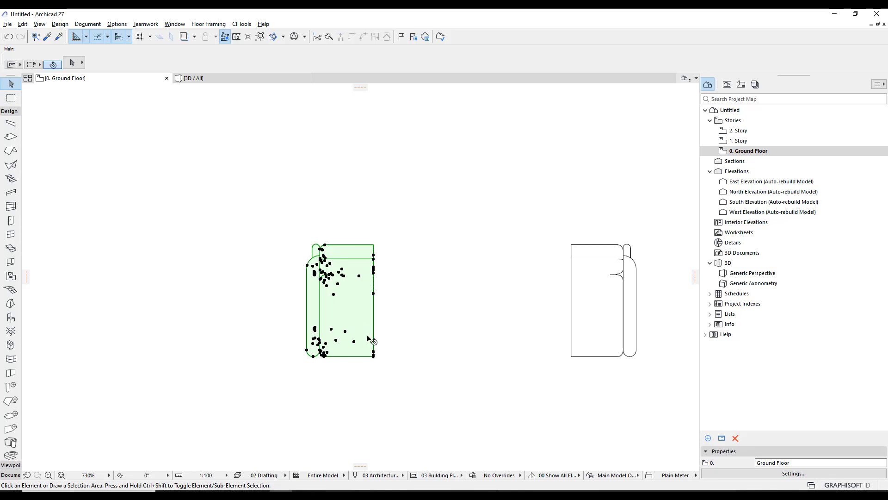
pyautogui.click(409, 380)
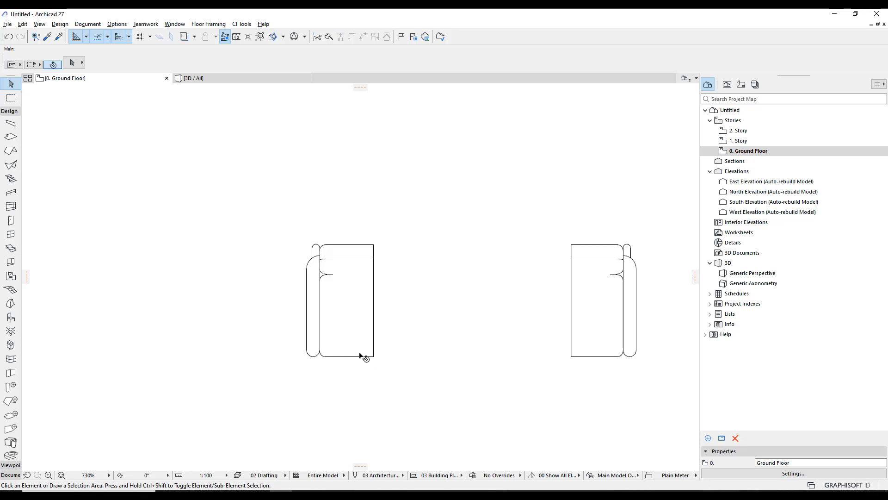
pyautogui.click(361, 355)
pyautogui.click(241, 24)
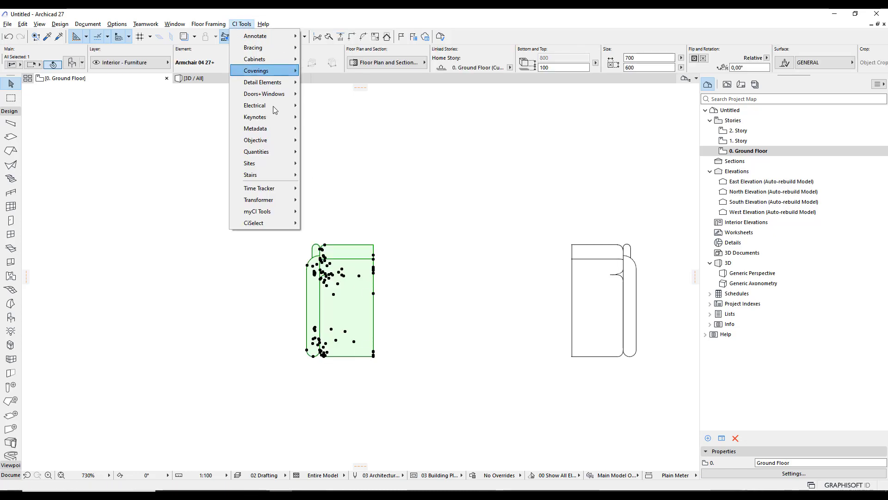
pyautogui.moveTo(256, 140)
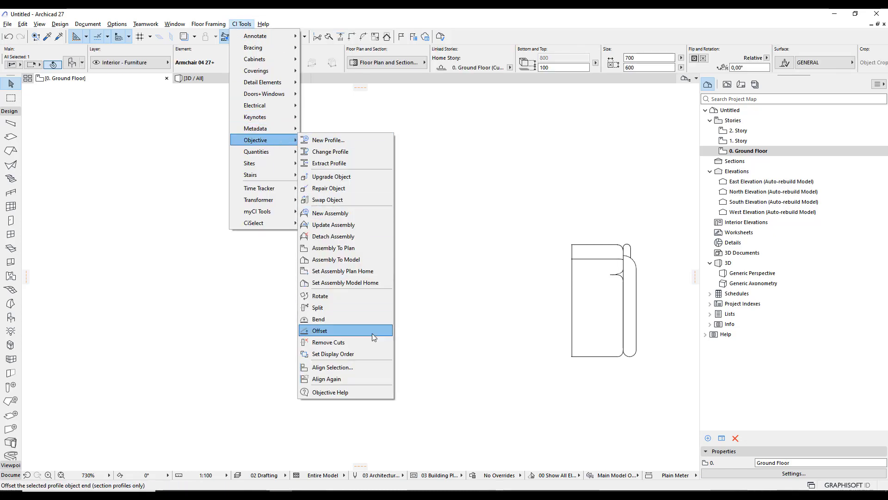
pyautogui.click(373, 341)
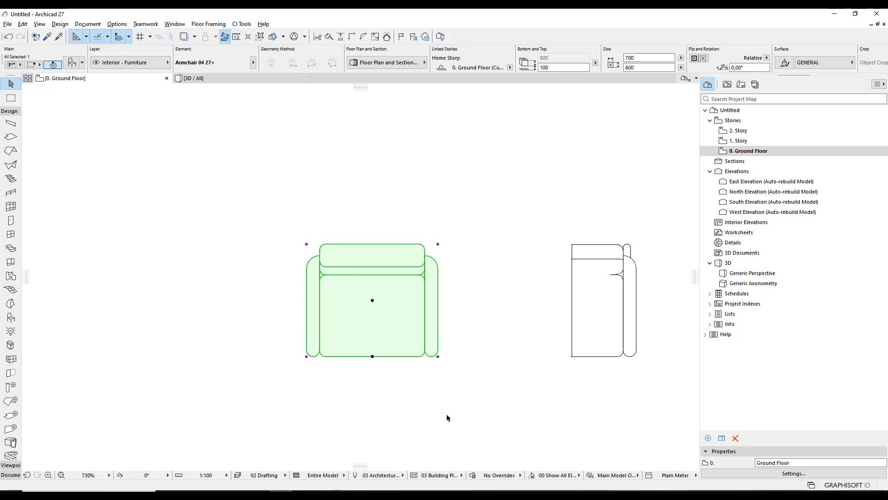
pyautogui.click(435, 368)
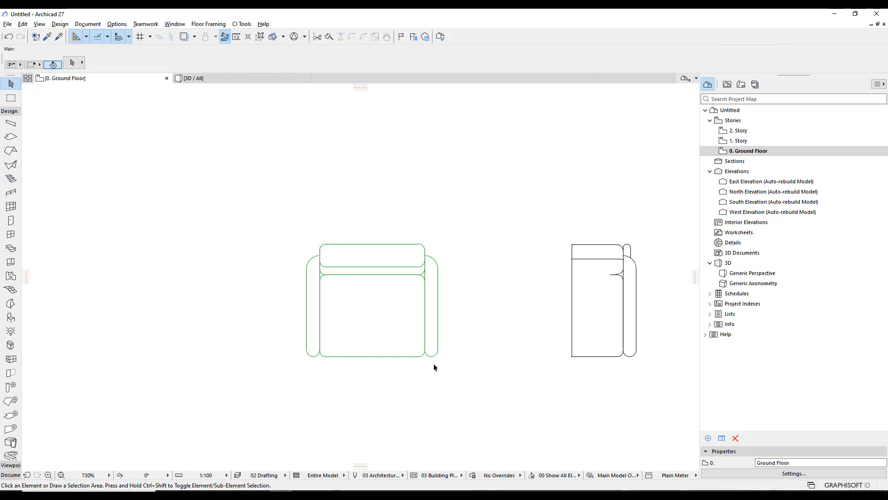
# Step: After a 3D check, remove the cuts from the right striped armchair
pyautogui.press('F3')
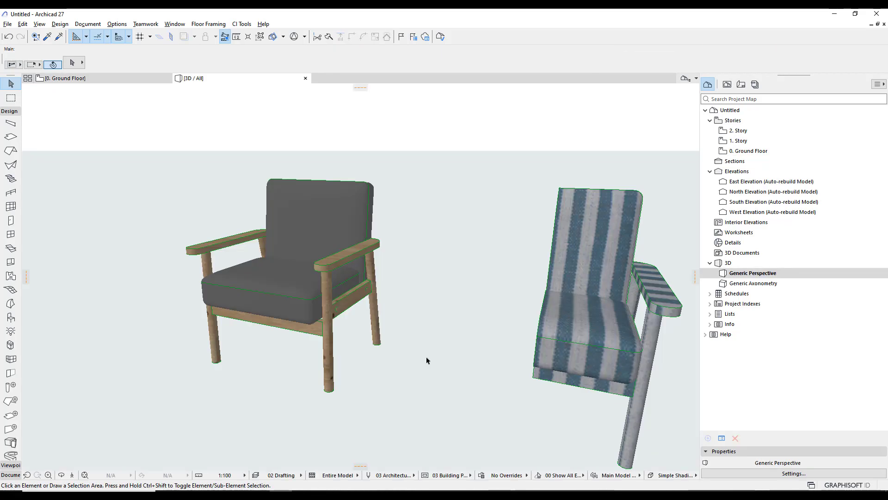
pyautogui.press('F2')
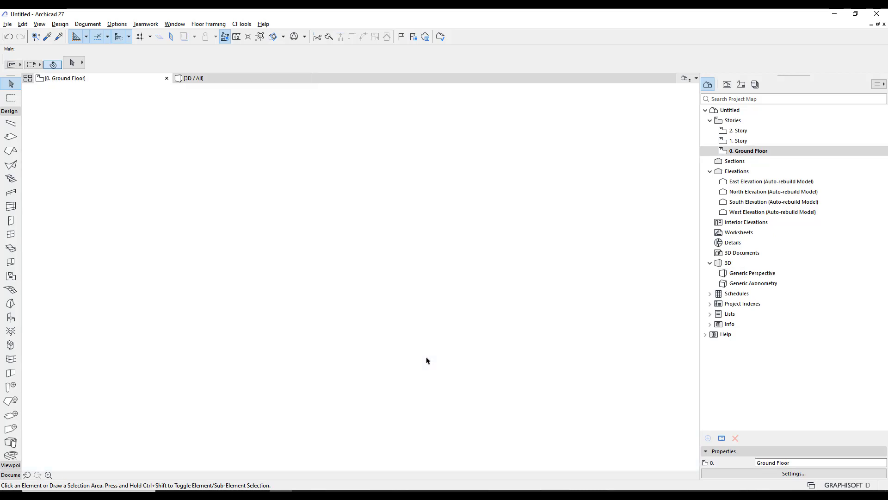
pyautogui.click(585, 326)
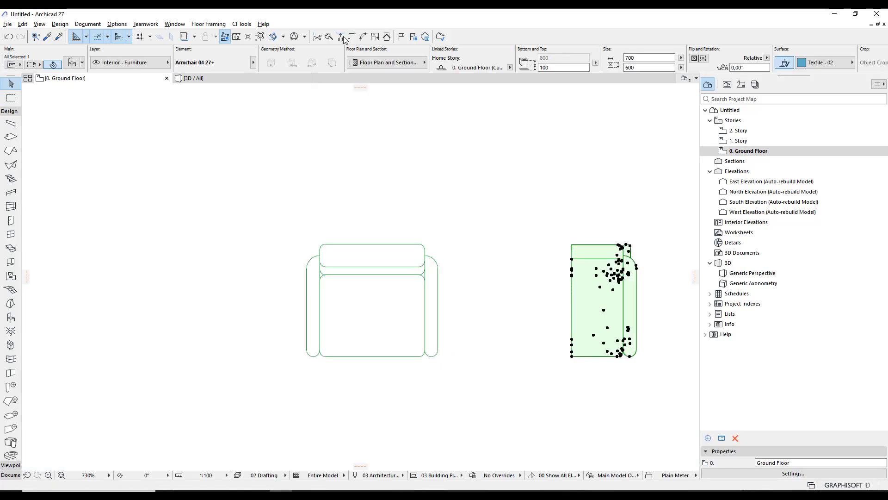
pyautogui.click(242, 24)
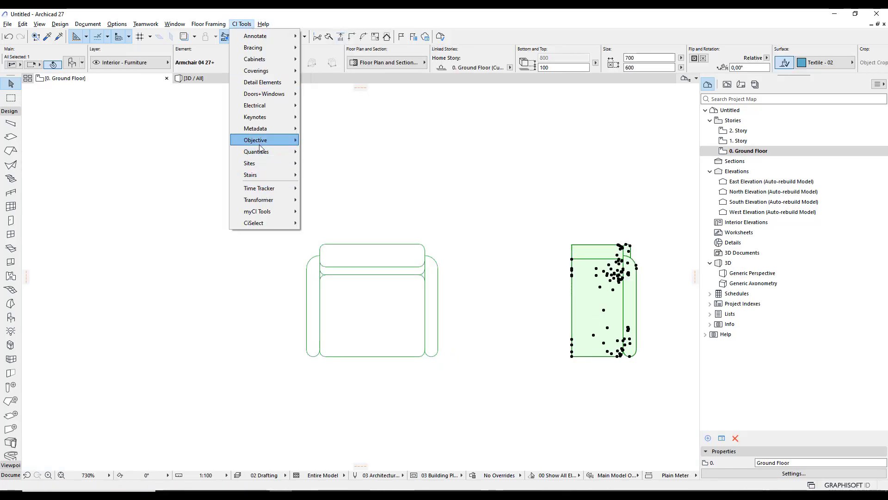
pyautogui.moveTo(255, 141)
pyautogui.click(346, 347)
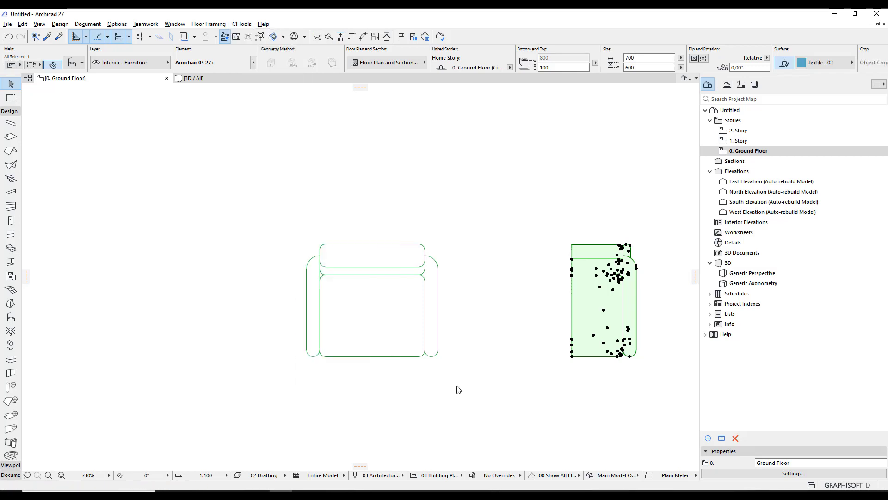
pyautogui.click(490, 404)
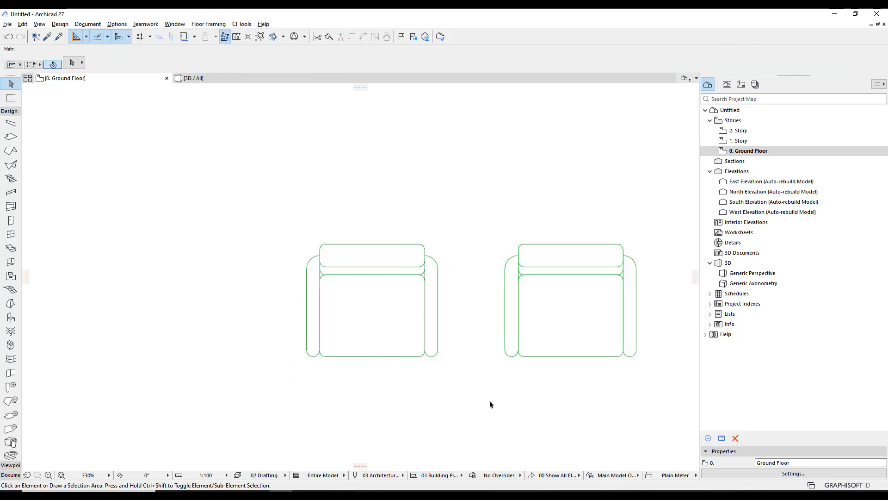
# Step: Review both whole armchairs in 3D, then shift them left on the plan
pyautogui.press('F3')
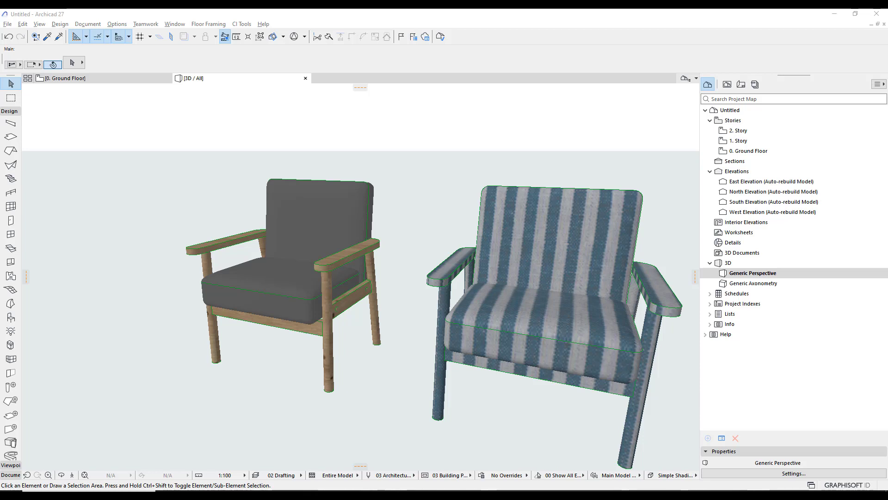
pyautogui.scroll(-3, 278, 313)
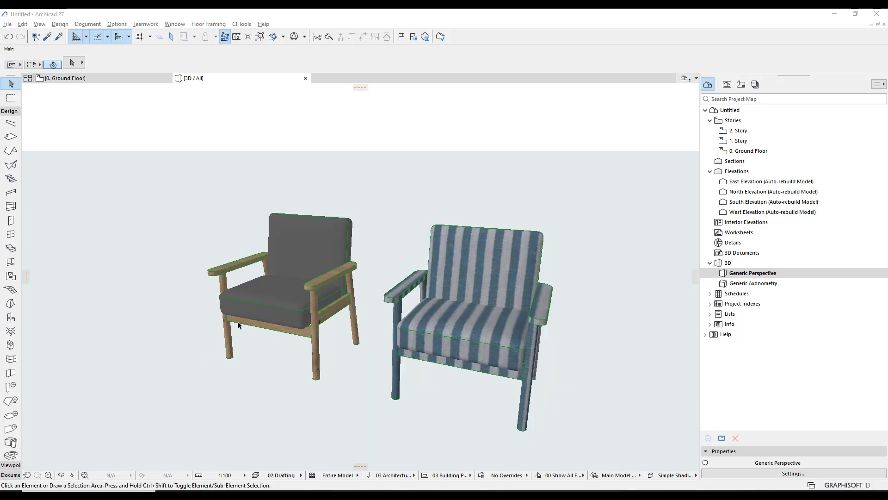
pyautogui.press('F2')
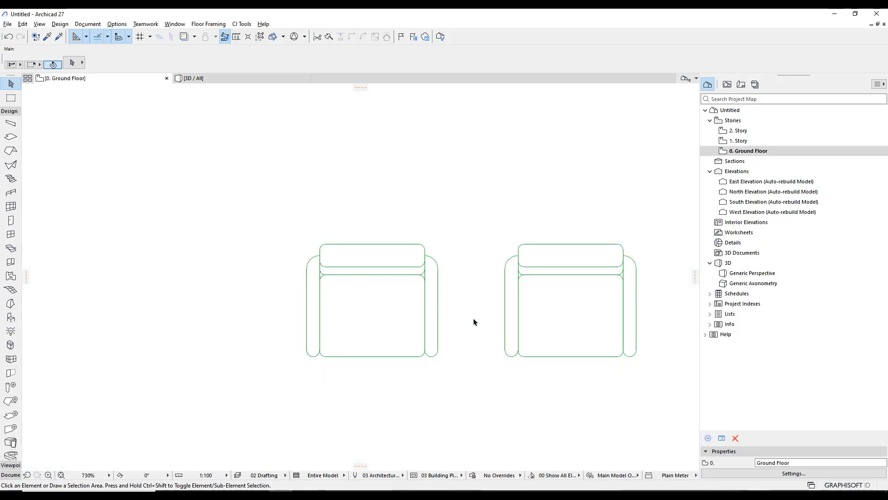
pyautogui.moveTo(474, 321); pyautogui.dragTo(279, 317, button='middle')
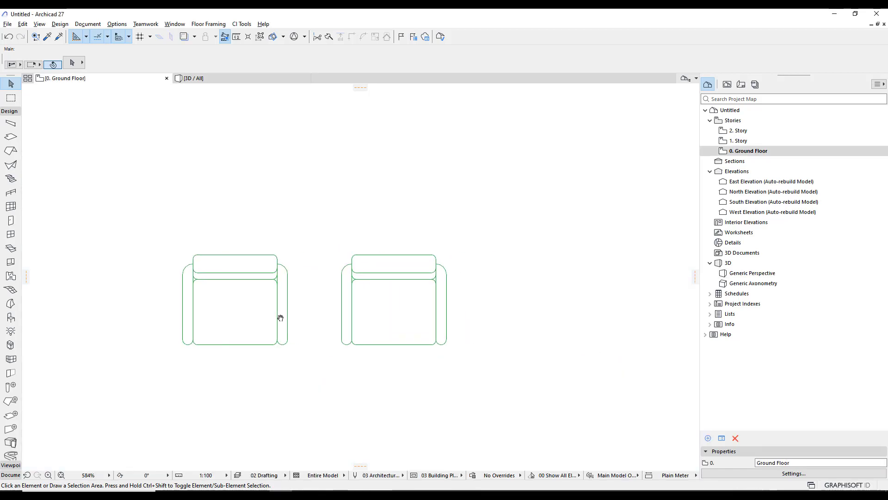
# Step: Tilt the right armchair 15° with CI Tools Rotate about a vertical axis through it
pyautogui.click(392, 350)
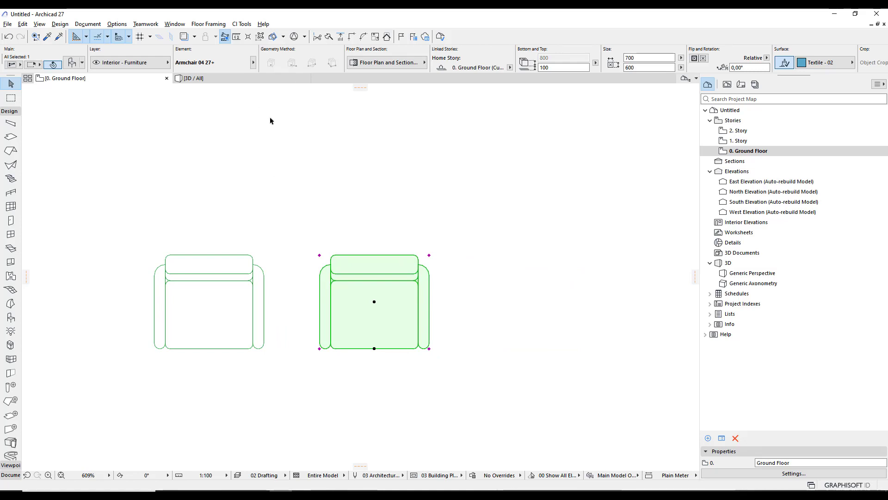
pyautogui.click(234, 27)
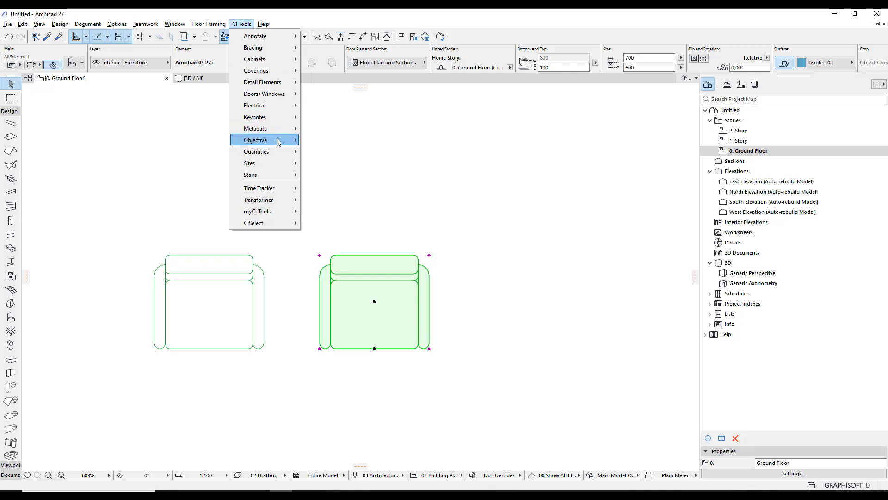
pyautogui.moveTo(255, 139)
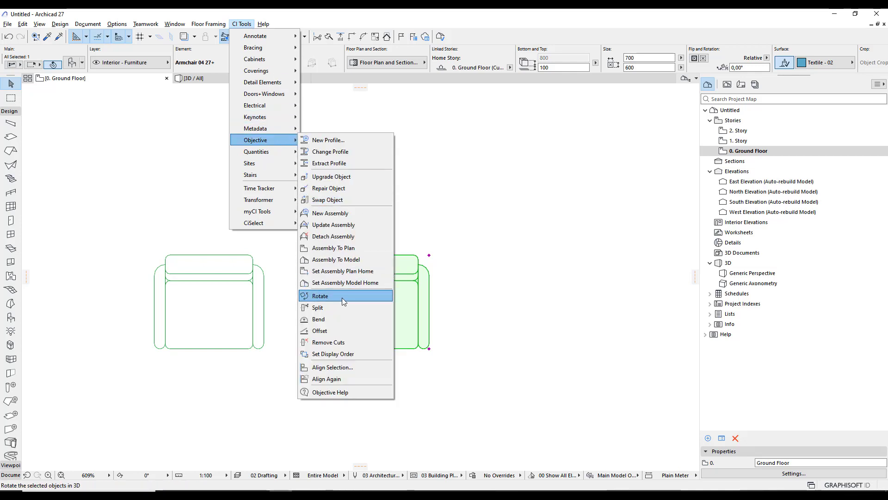
pyautogui.click(342, 298)
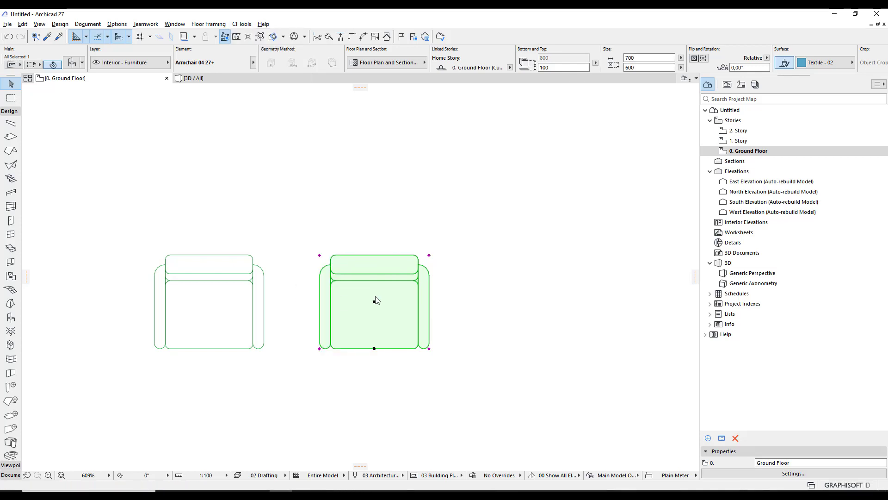
pyautogui.click(378, 218)
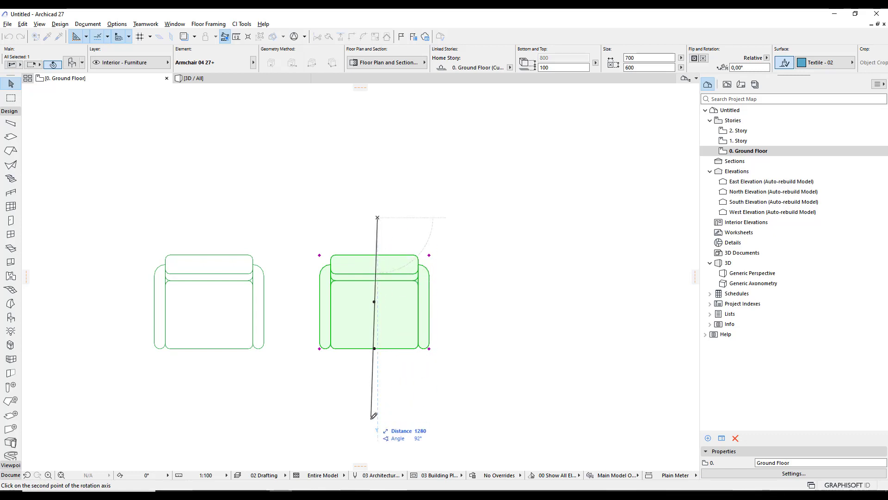
pyautogui.click(378, 396)
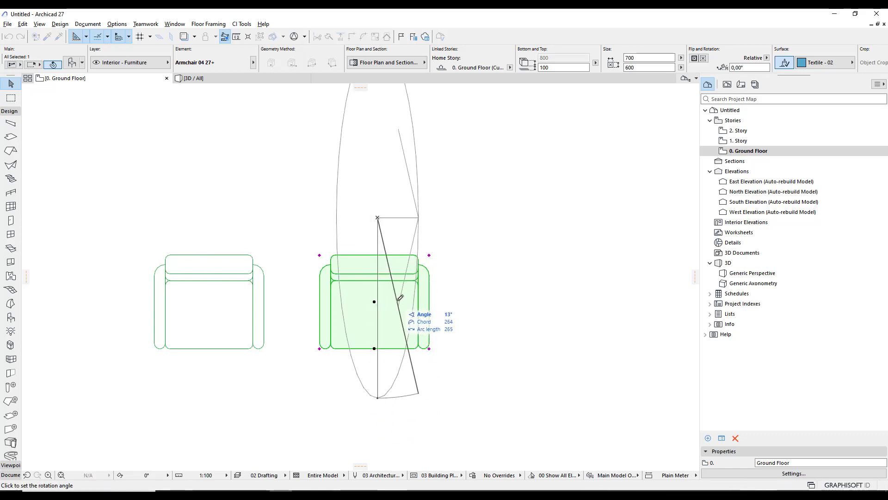
pyautogui.write('15')
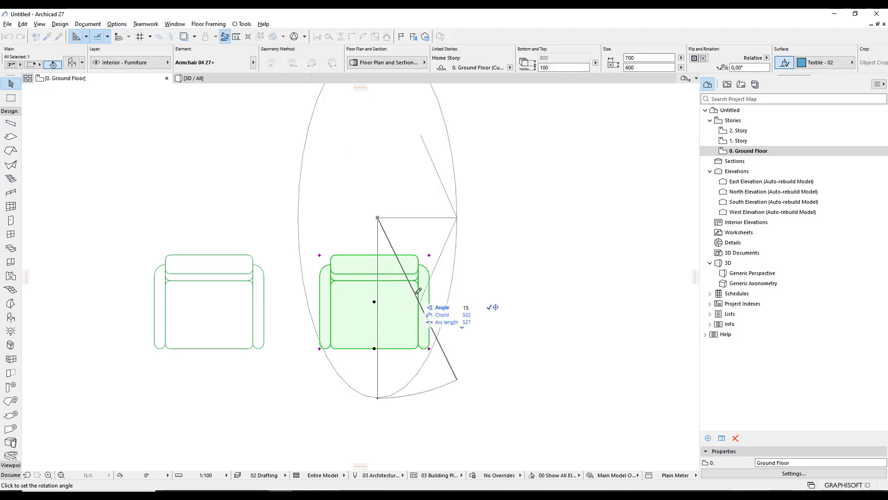
pyautogui.press('Return')
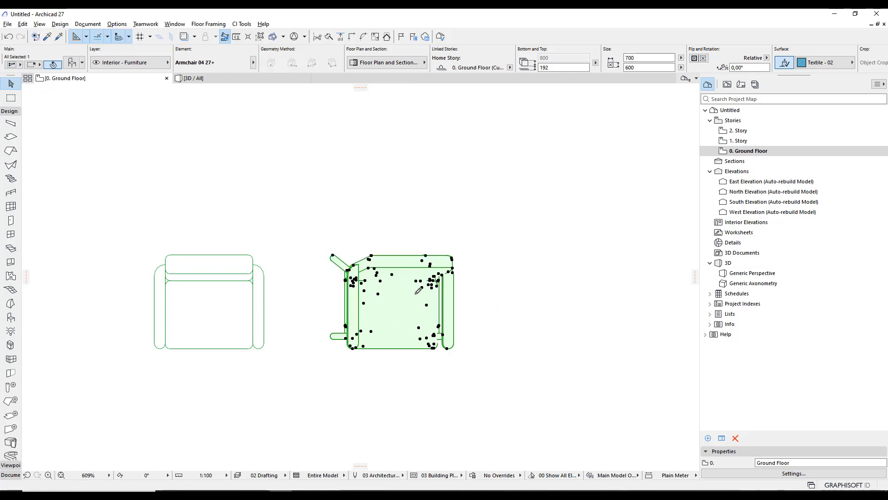
pyautogui.click(425, 391)
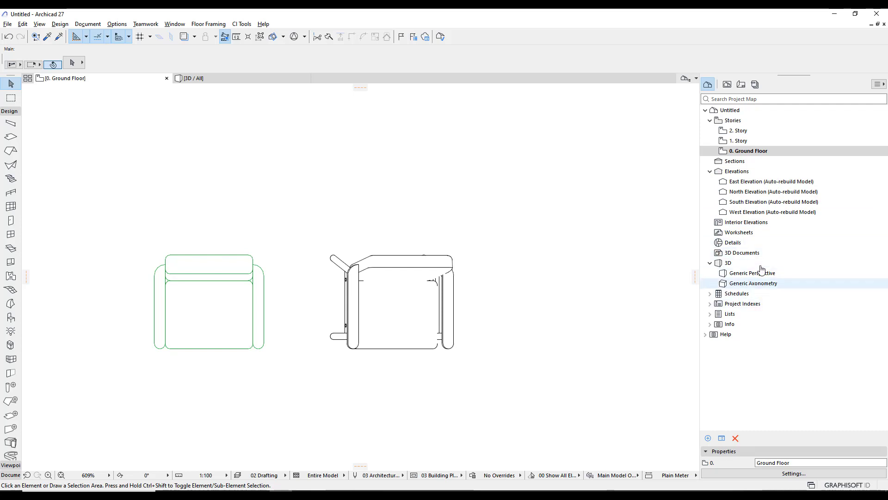
# Step: Open the South Elevation and centre the two chairs in view
pyautogui.doubleClick(760, 203)
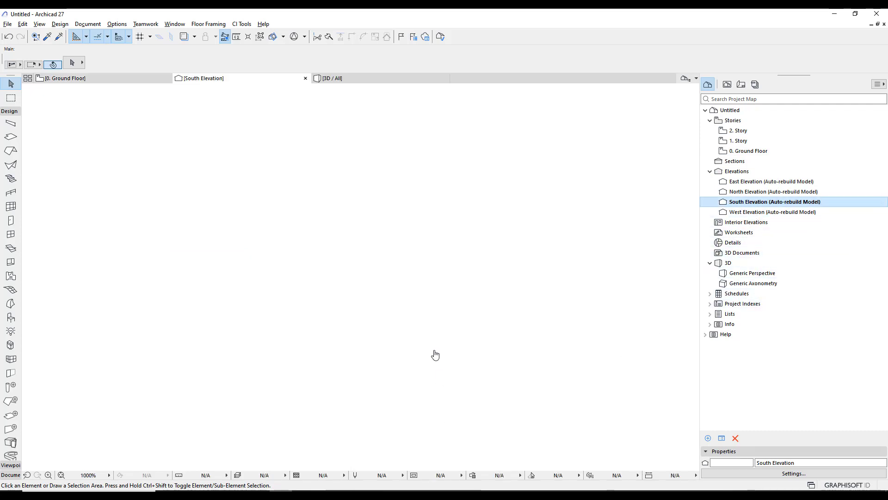
pyautogui.scroll(-5, 373, 382)
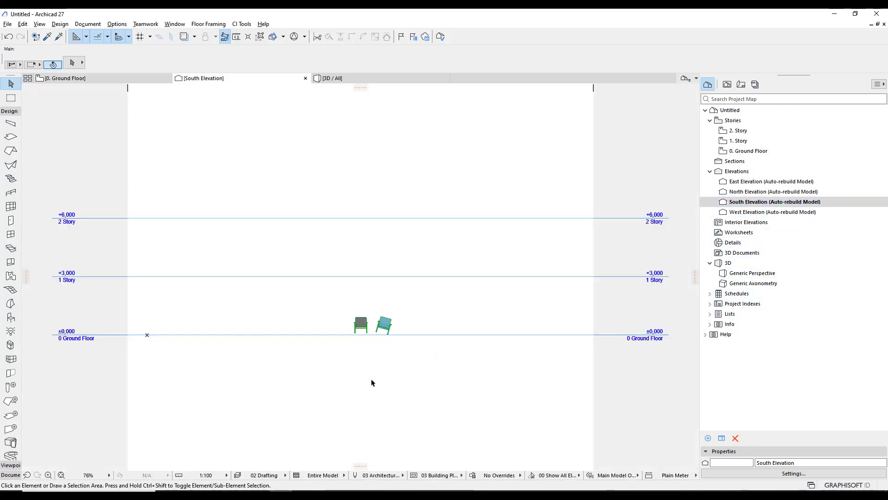
pyautogui.scroll(3, 377, 323)
pyautogui.scroll(2, 378, 332)
pyautogui.moveTo(380, 332); pyautogui.dragTo(321, 340, button='middle')
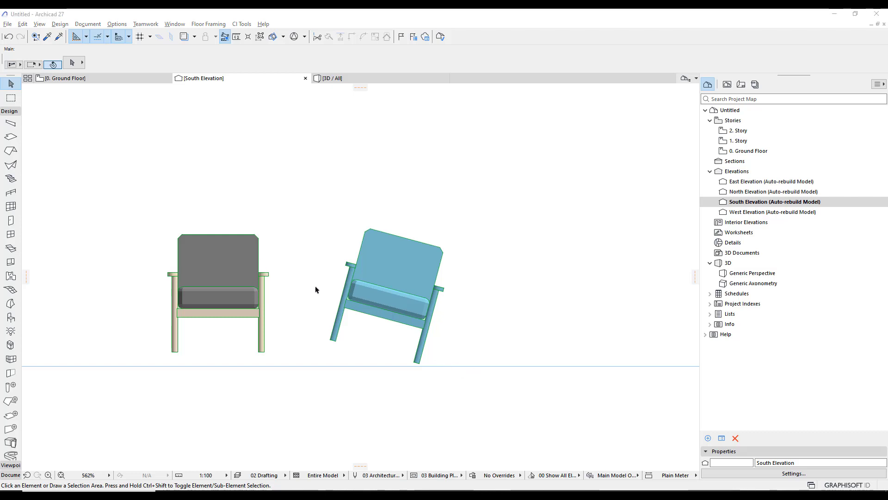
# Step: Make Bean Bag 27 the default object, undo the last placement, and select the Arrow tool
pyautogui.press('F2')
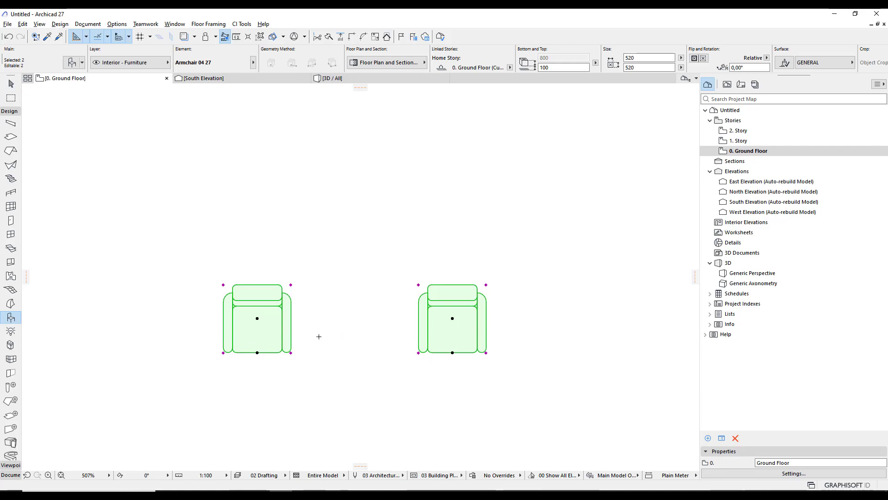
pyautogui.press('Escape')
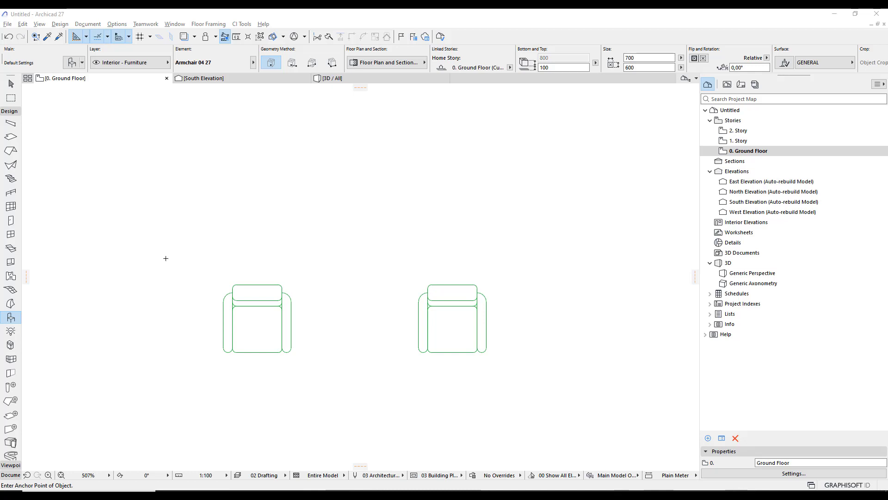
pyautogui.doubleClick(6, 320)
pyautogui.moveTo(358, 328)
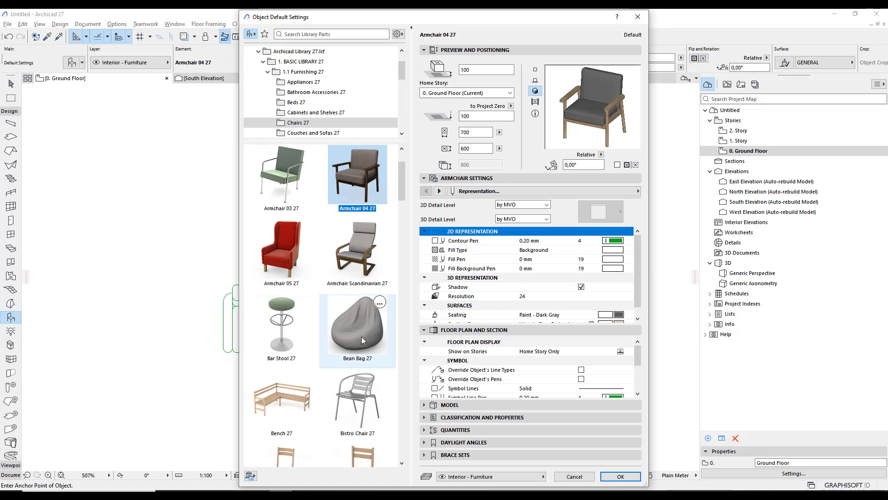
pyautogui.click(363, 334)
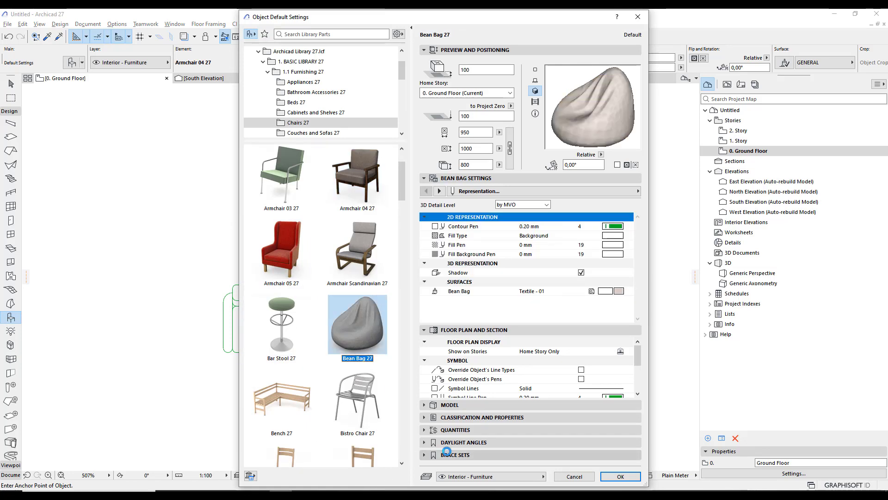
pyautogui.click(619, 476)
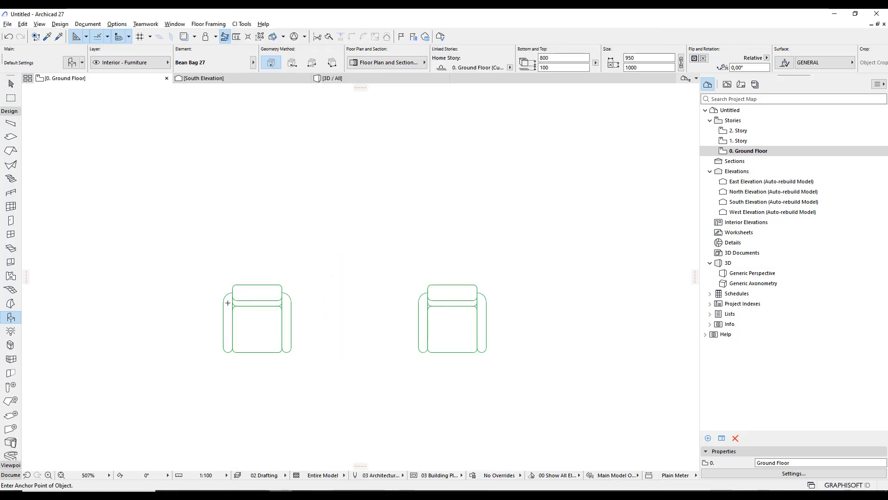
pyautogui.hotkey('ctrl', 'z')
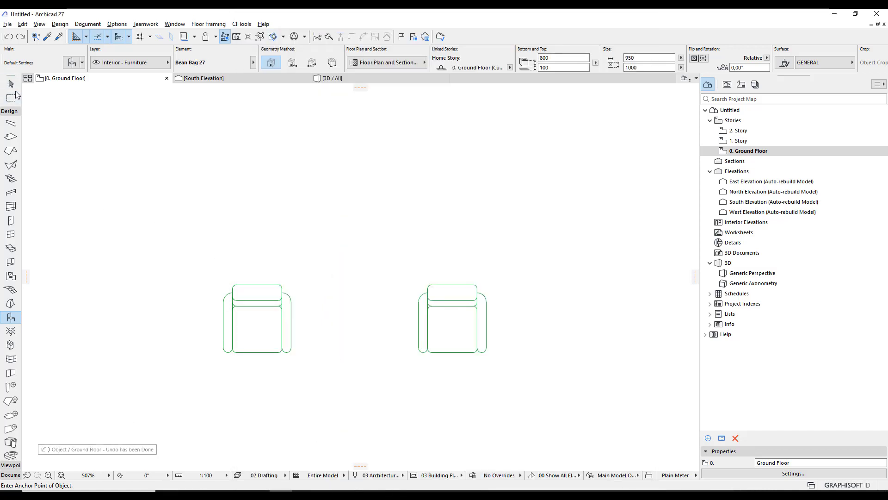
pyautogui.click(10, 84)
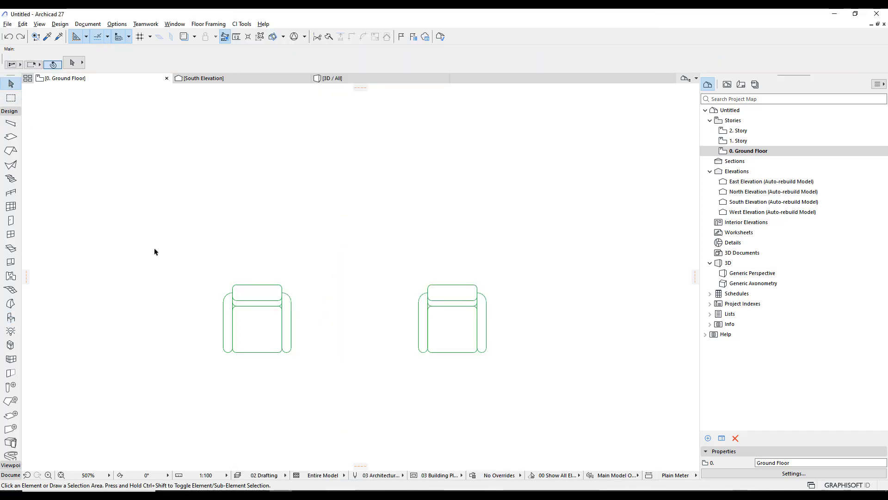
# Step: Swap both armchairs for Bean Bag 27 with CI Tools Swap Object and check them in 3D
pyautogui.click(277, 351)
pyautogui.keyDown('shift'); pyautogui.click(470, 350); pyautogui.keyUp('shift')
pyautogui.click(244, 25)
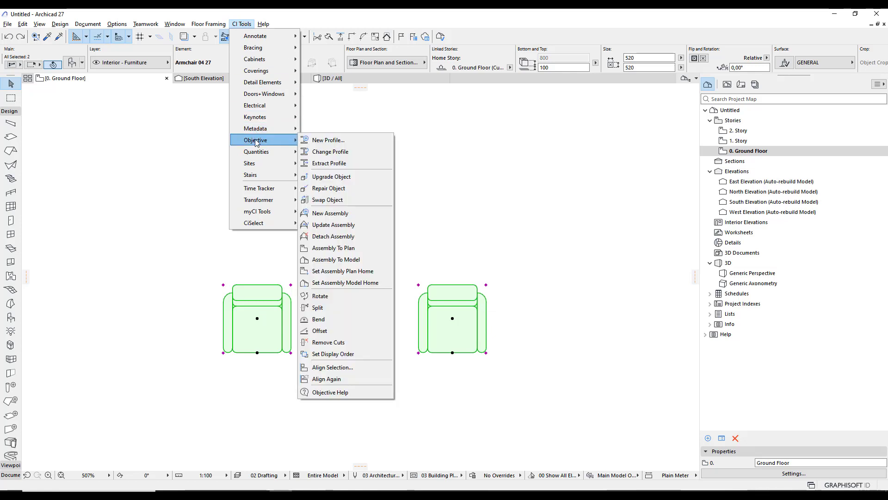
pyautogui.moveTo(256, 140)
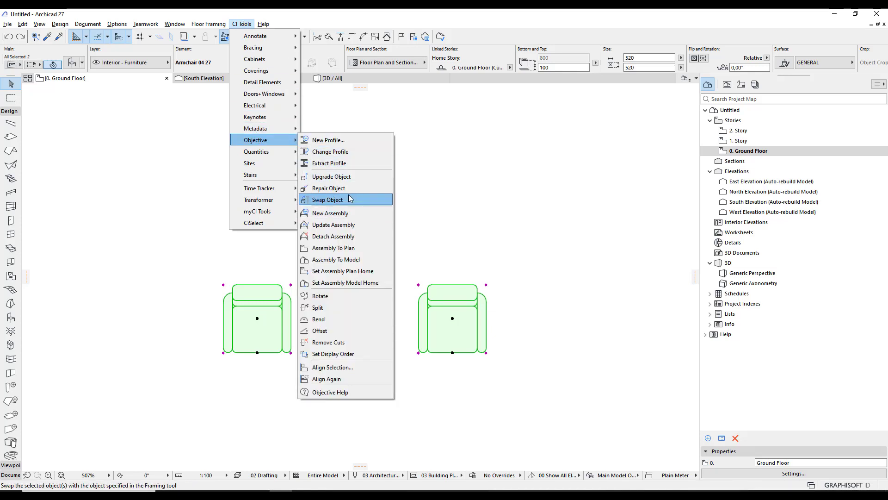
pyautogui.click(350, 200)
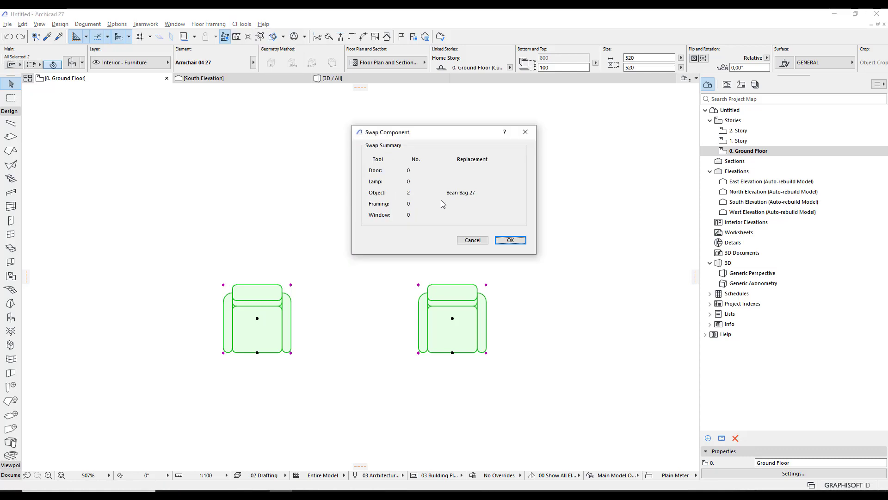
pyautogui.click(511, 241)
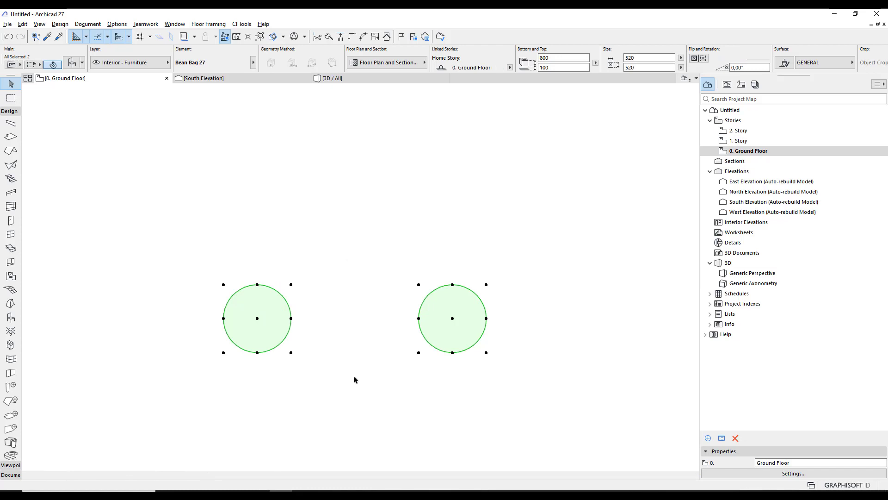
pyautogui.press('F5')
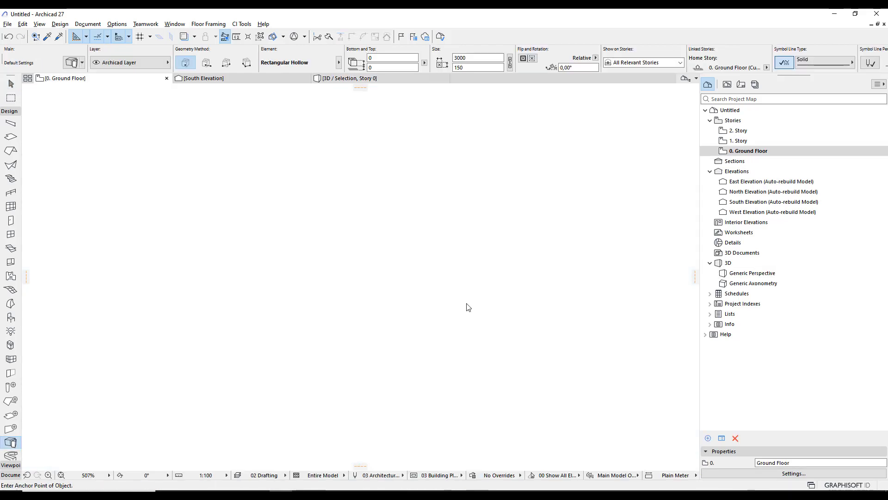
pyautogui.hotkey('ctrl', 't')
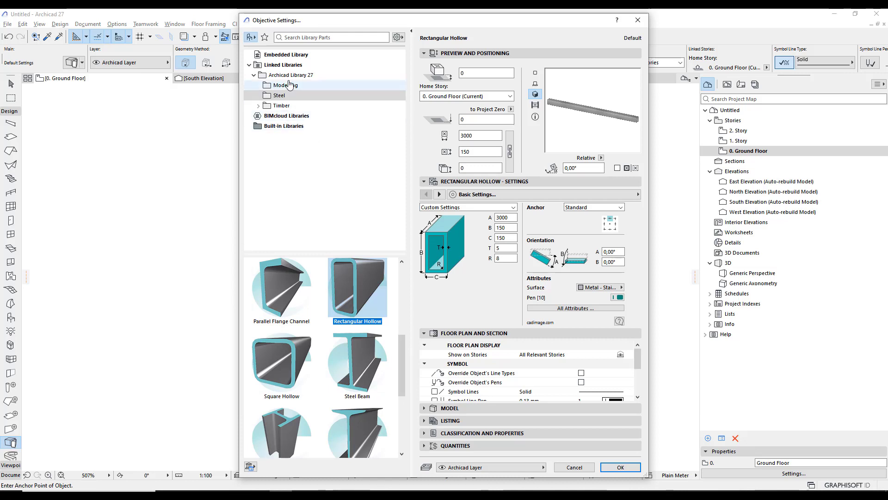
# Step: Pick the Rectangular Hollow profile from the Steel library after browsing the timber profiles
pyautogui.click(282, 106)
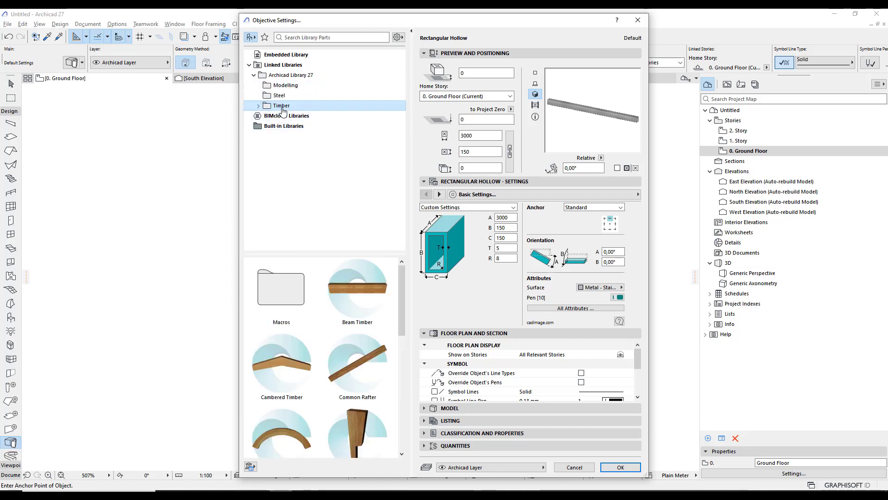
pyautogui.click(280, 95)
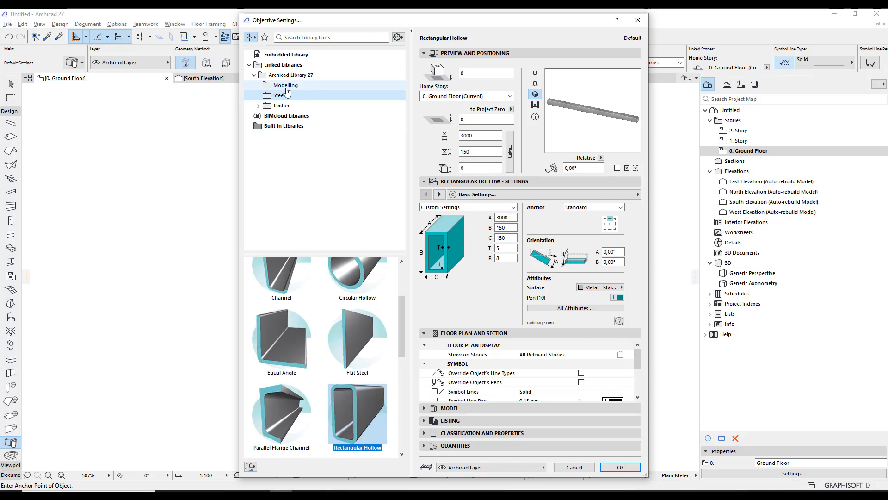
pyautogui.click(368, 414)
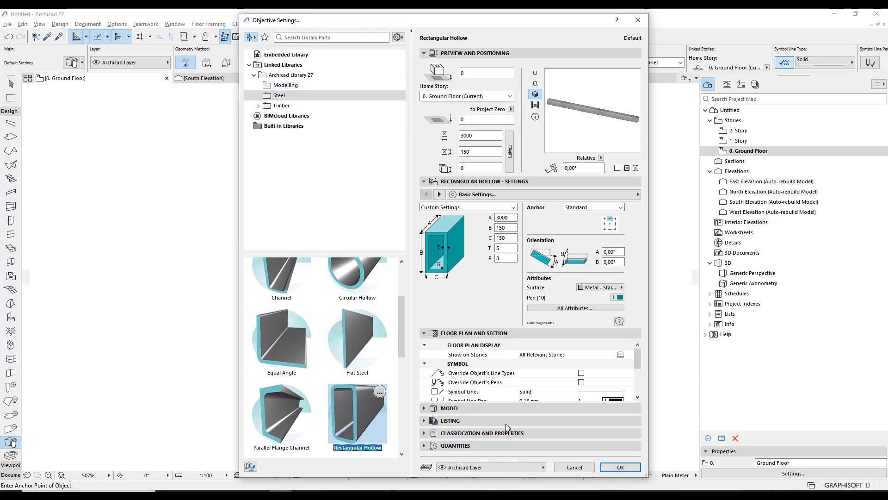
# Step: Place the Rectangular Hollow steel profile on the plan and select it
pyautogui.click(620, 467)
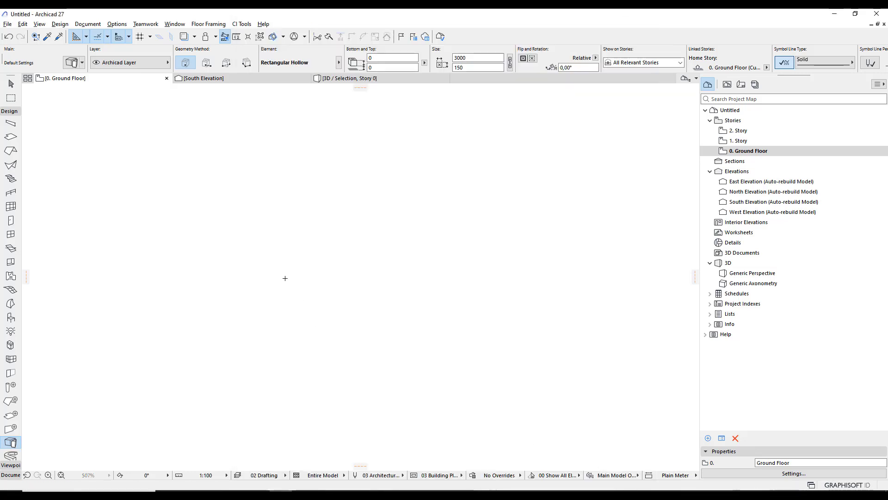
pyautogui.click(293, 280)
pyautogui.scroll(-1, 346, 313)
pyautogui.scroll(-2, 361, 319)
pyautogui.press('Escape')
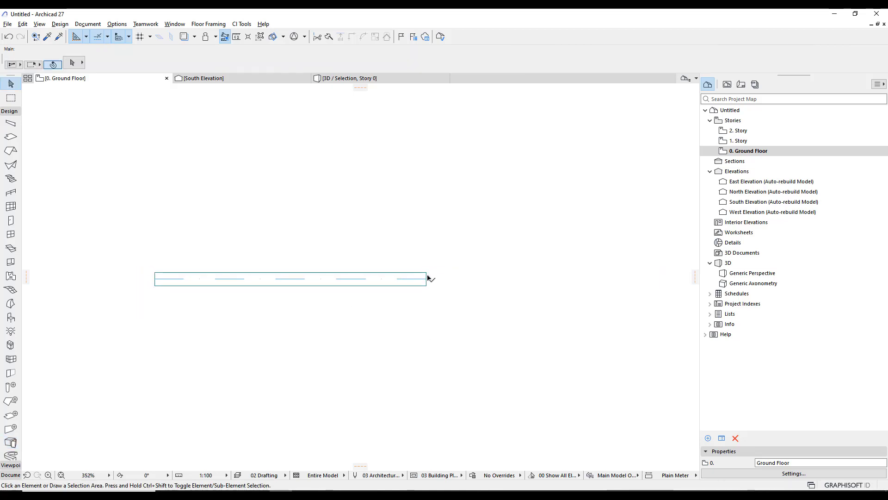
pyautogui.click(425, 284)
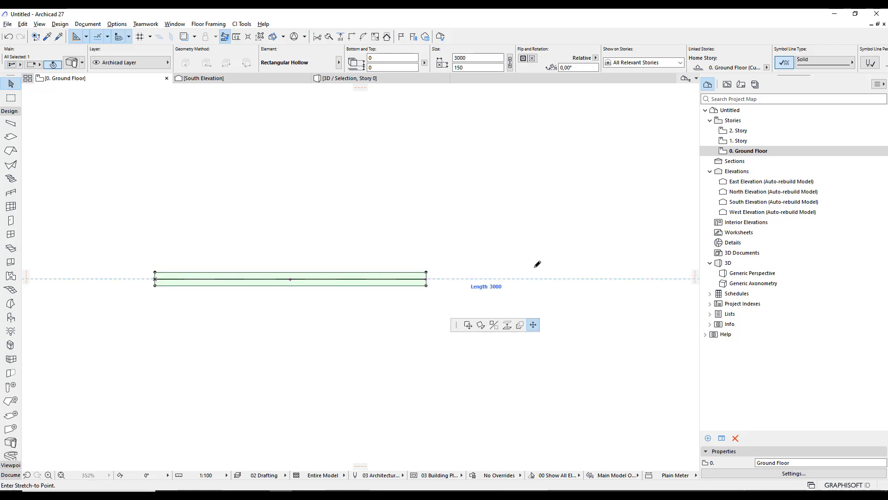
# Step: Stretch the profile to 5081 and bend it into an upward arc from its midpoint
pyautogui.click(424, 285)
pyautogui.click(615, 257)
pyautogui.moveTo(367, 325); pyautogui.dragTo(348, 305, button='middle')
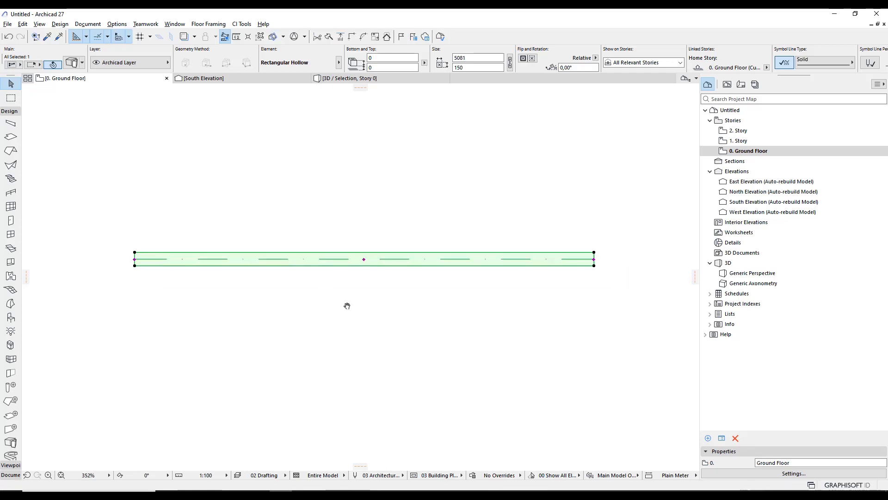
pyautogui.click(365, 260)
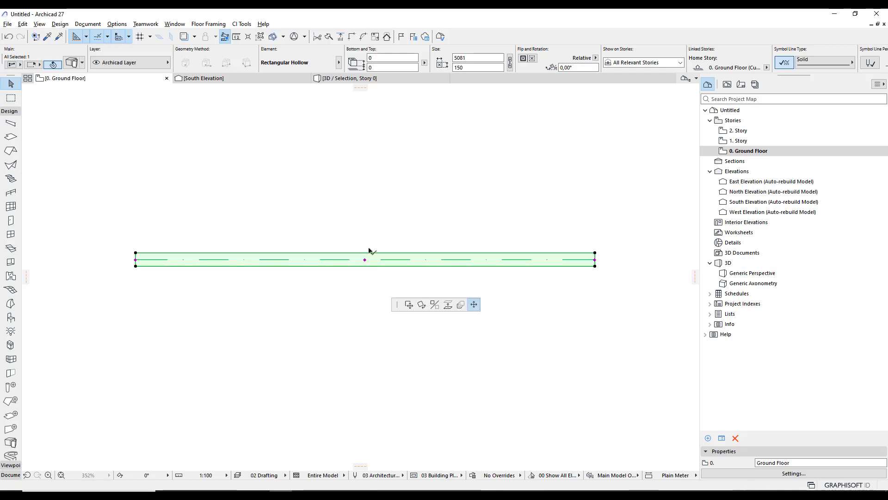
pyautogui.click(390, 276)
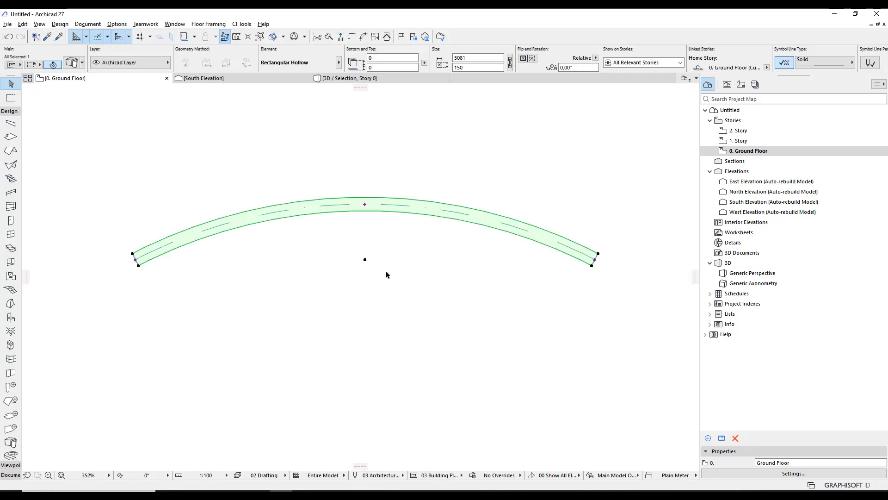
pyautogui.click(387, 274)
pyautogui.scroll(-5, 298, 359)
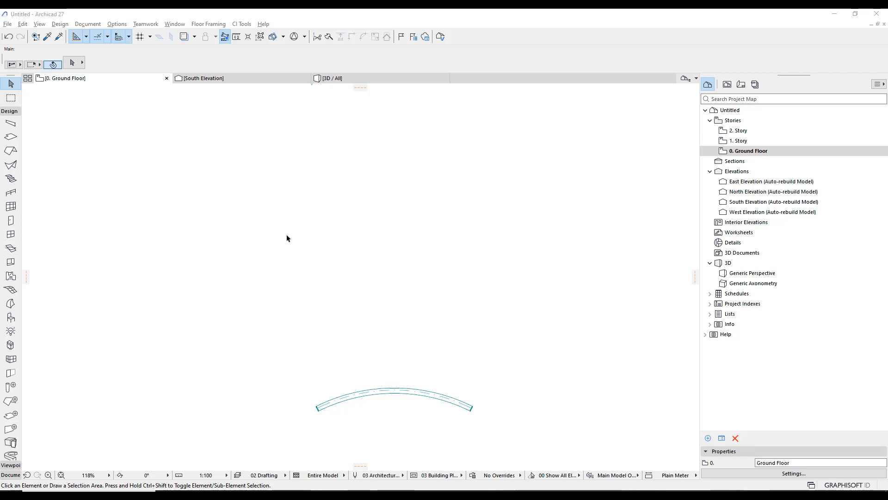
# Step: In Extrusion Settings, try Scotia, Skirting and an eight-edged Regular Extrusion profile
pyautogui.click(11, 452)
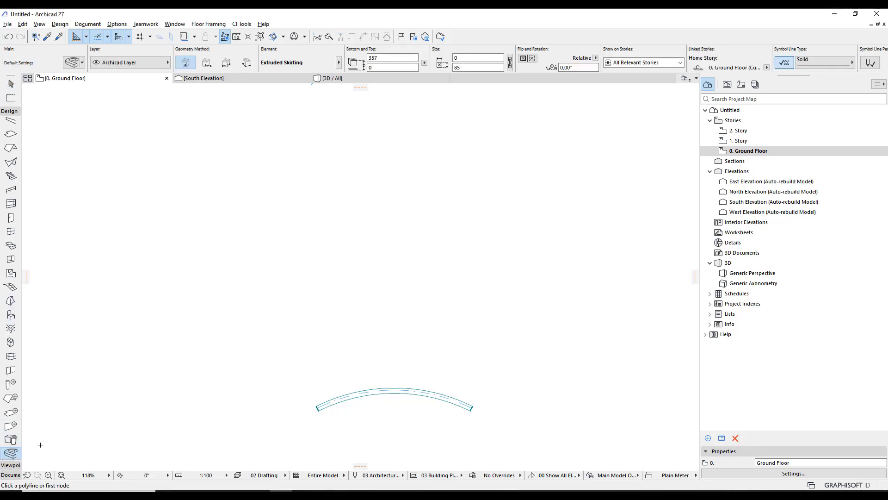
pyautogui.doubleClick(11, 454)
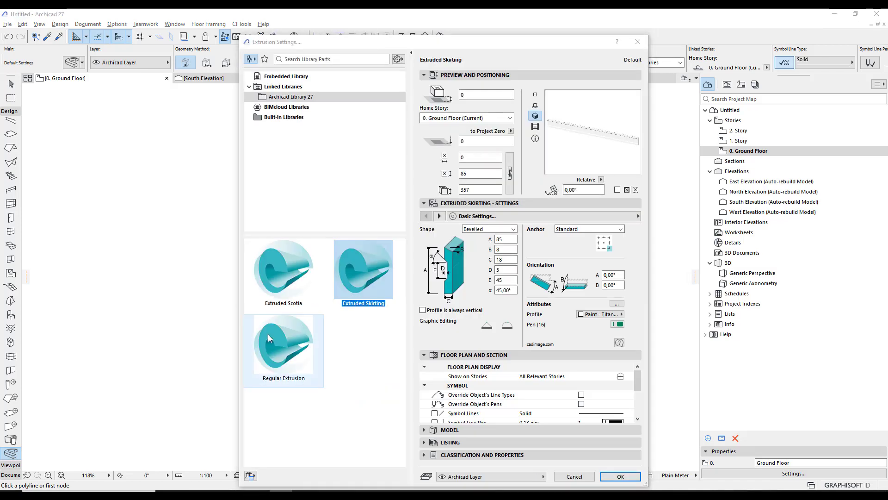
pyautogui.click(285, 291)
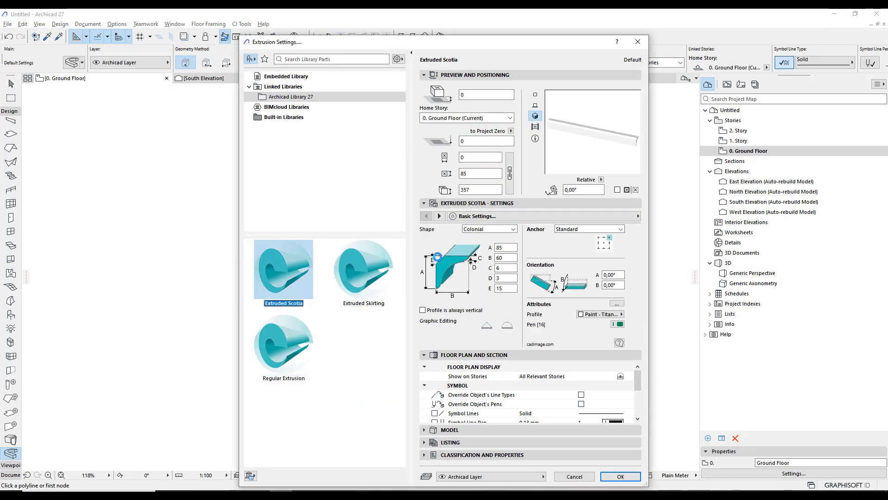
pyautogui.click(377, 286)
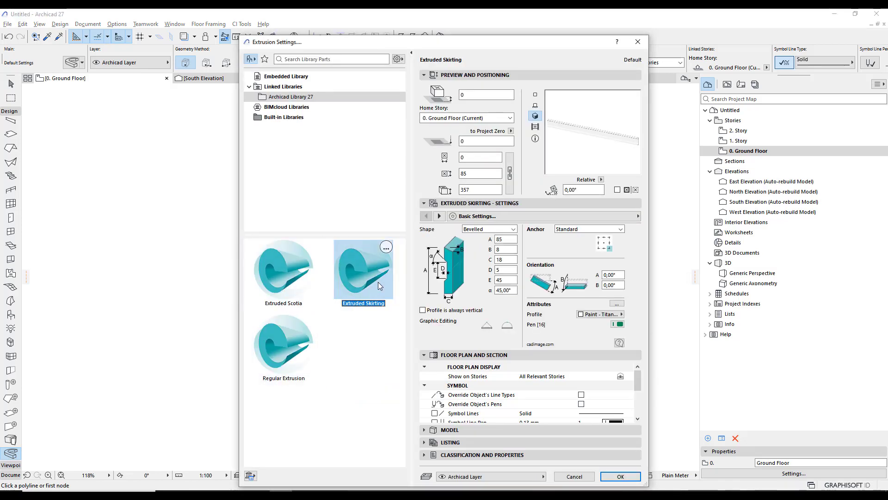
pyautogui.click(289, 346)
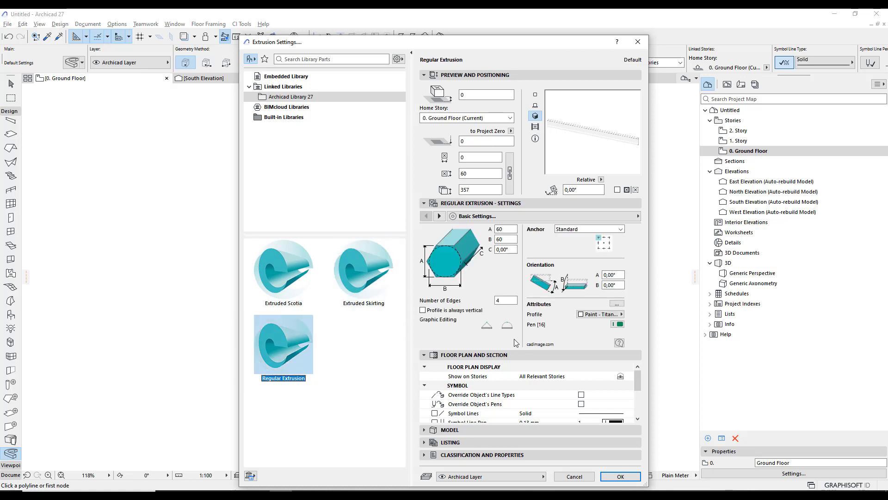
pyautogui.doubleClick(507, 299)
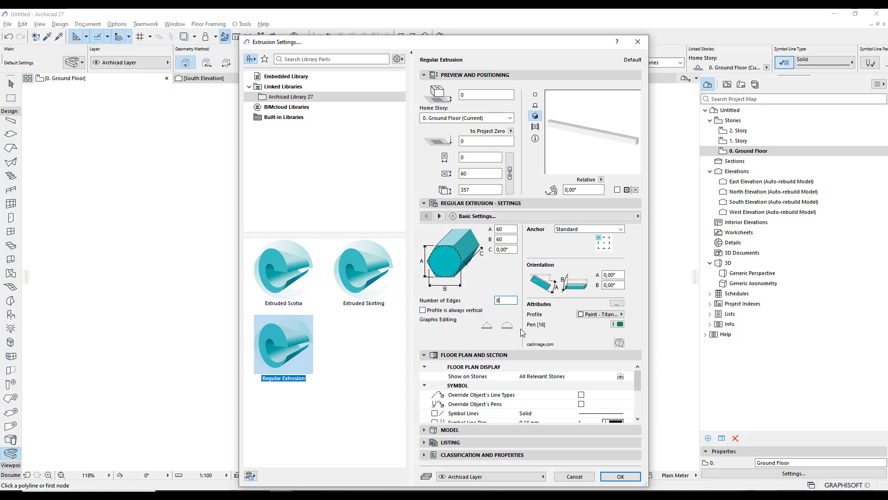
pyautogui.press('Return')
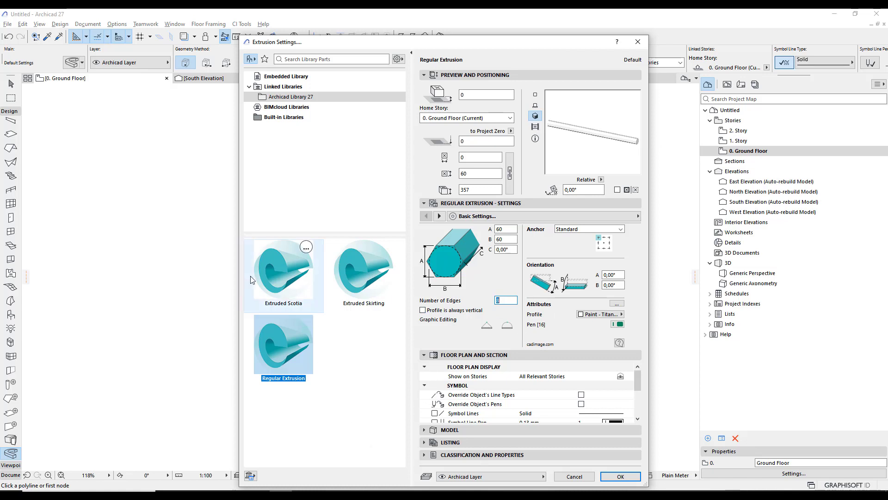
# Step: Settle on Extruded Skirting as the extrusion profile and confirm the settings
pyautogui.click(357, 284)
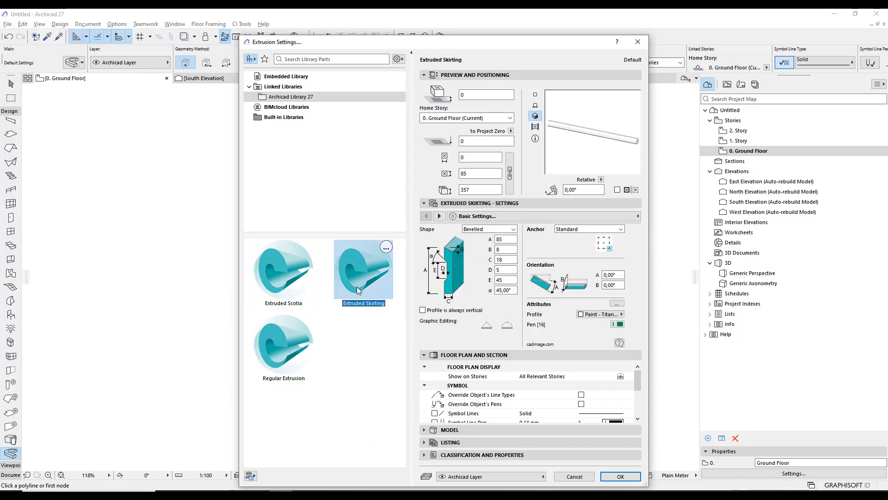
pyautogui.click(620, 476)
pyautogui.scroll(-2, 288, 259)
pyautogui.moveTo(284, 240); pyautogui.dragTo(375, 165, button='middle')
pyautogui.scroll(-1, 272, 252)
# Step: Draw the skirting path through four rectangle corners and close it at the start point
pyautogui.click(253, 242)
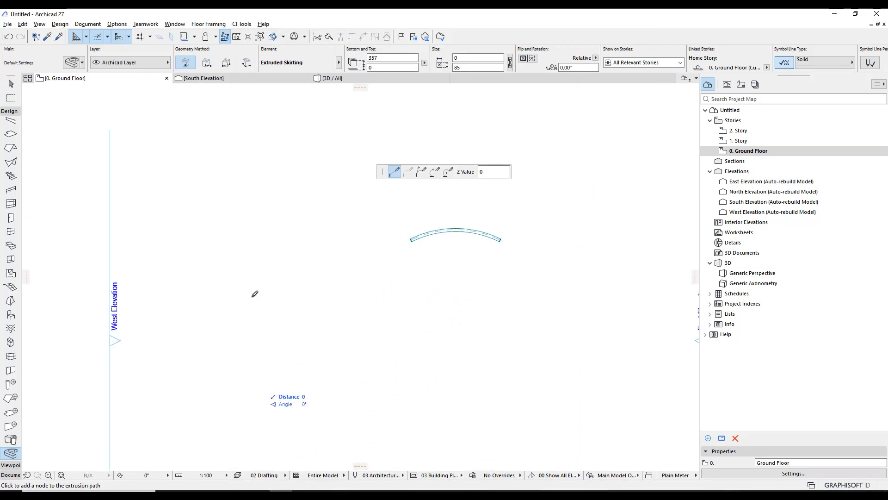
pyautogui.click(254, 426)
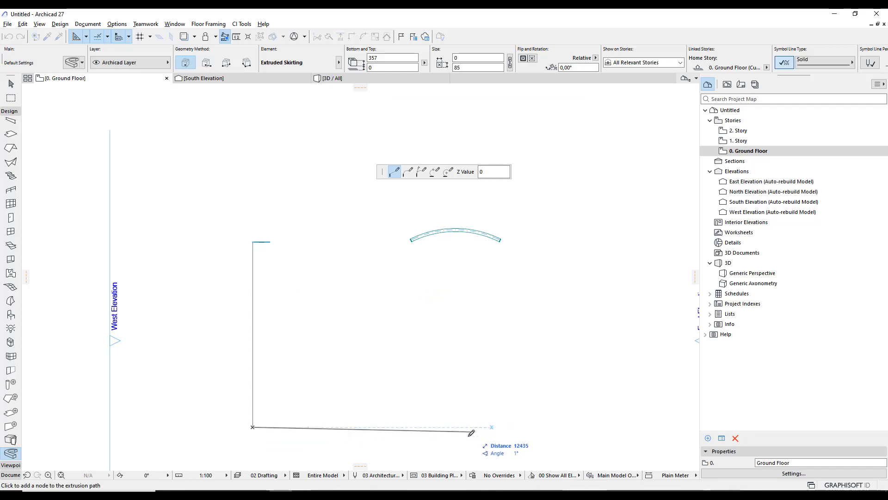
pyautogui.click(472, 426)
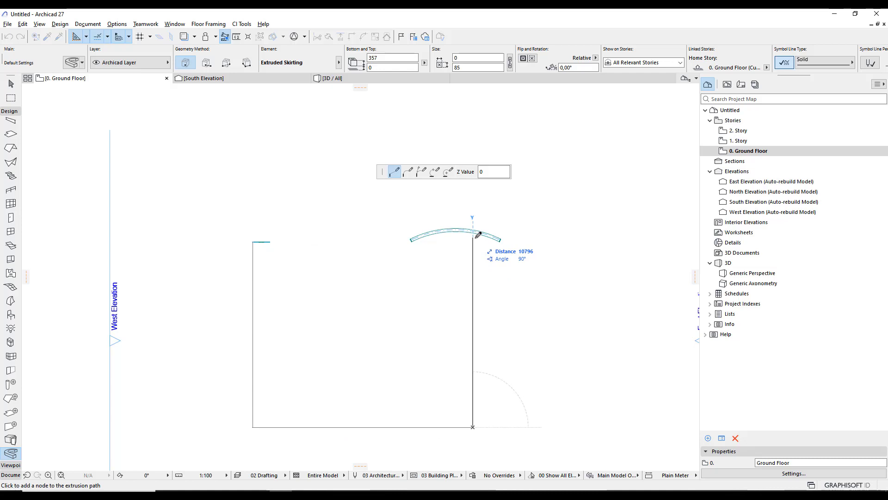
pyautogui.click(476, 237)
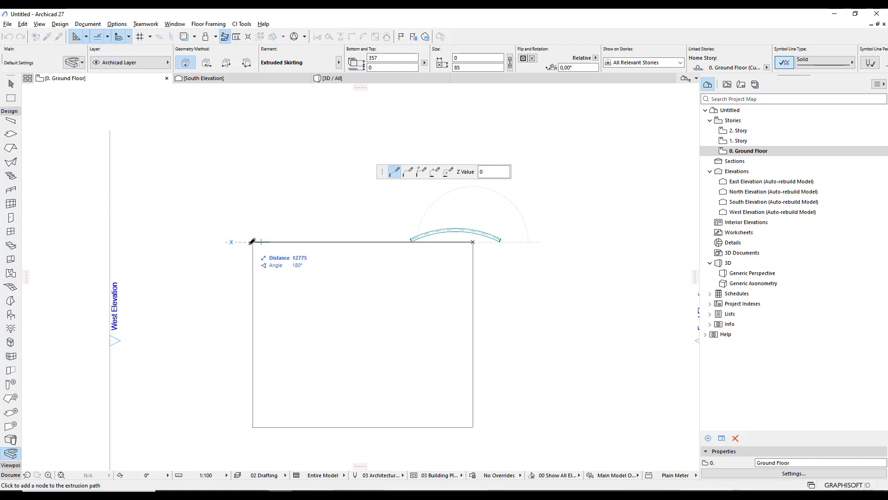
pyautogui.click(258, 241)
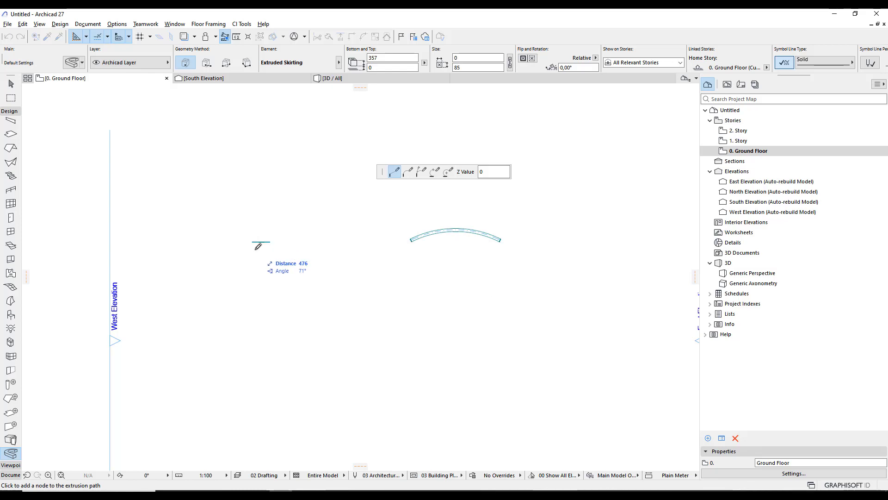
pyautogui.click(249, 226)
pyautogui.press('Escape')
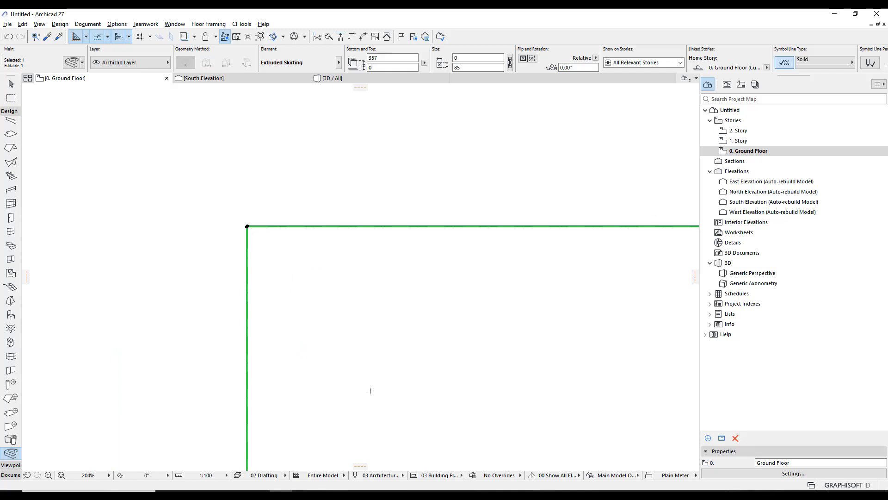
pyautogui.press('F5')
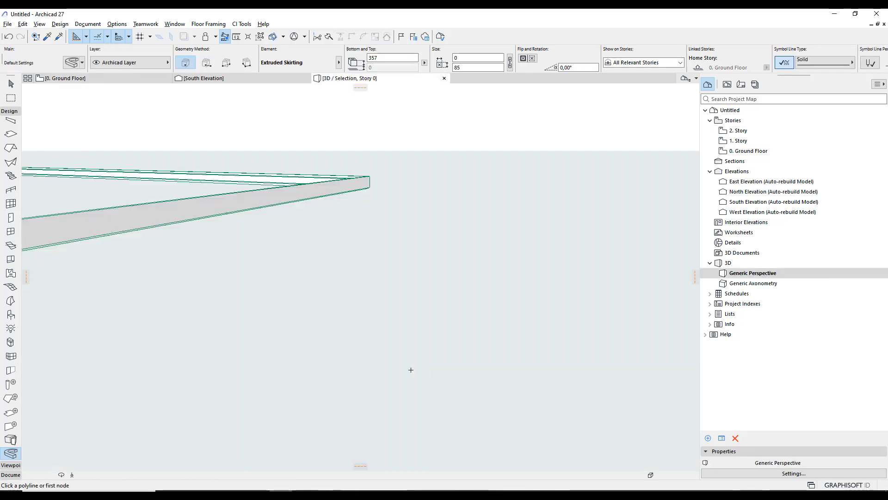
pyautogui.moveTo(301, 308)
pyautogui.keyDown('shift'); pyautogui.mouseDown(button='middle')
pyautogui.moveTo(655, 372)
pyautogui.moveTo(352, 276)
pyautogui.moveTo(557, 294)
pyautogui.moveTo(520, 333)
pyautogui.moveTo(506, 298)
pyautogui.moveTo(313, 368)
pyautogui.mouseUp(button='middle'); pyautogui.keyUp('shift')
pyautogui.moveTo(377, 327)
pyautogui.keyDown('shift'); pyautogui.mouseDown(button='middle')
pyautogui.moveTo(326, 339)
pyautogui.moveTo(354, 338)
pyautogui.mouseUp(button='middle'); pyautogui.keyUp('shift')
pyautogui.press('F2')
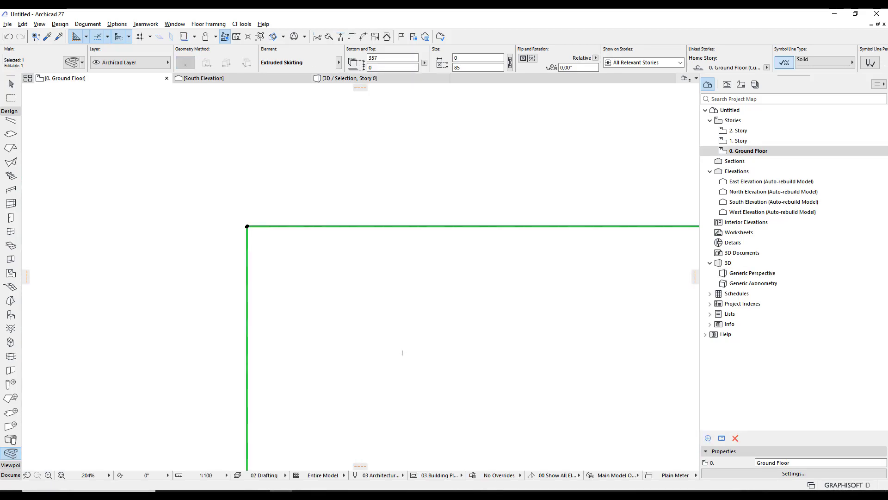
pyautogui.scroll(-5, 401, 353)
pyautogui.scroll(3, 303, 276)
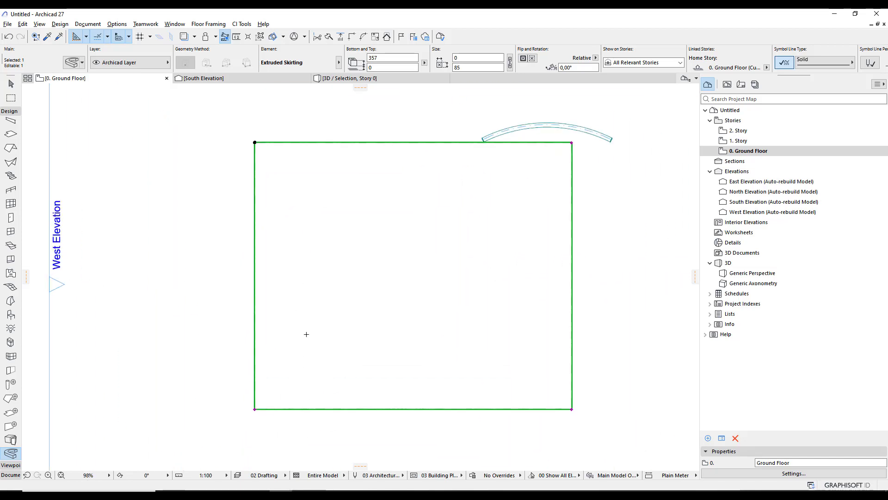
pyautogui.scroll(-6, 308, 330)
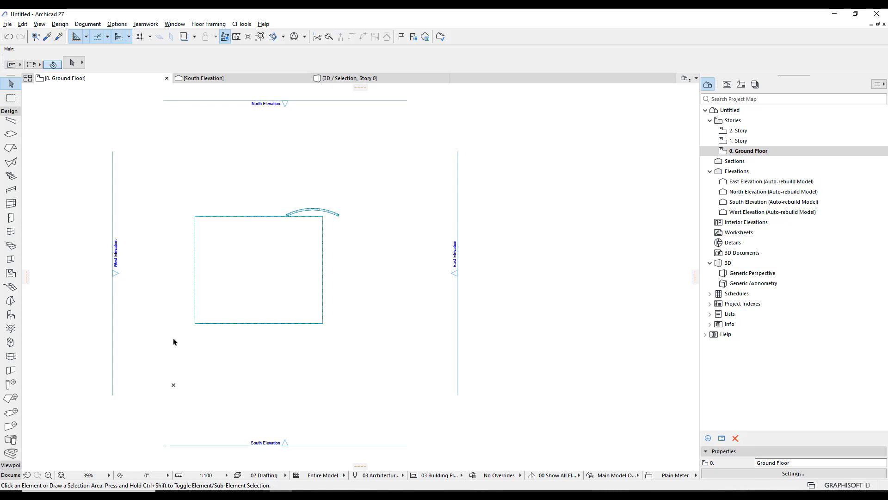
# Step: Replace the skirting and arc with a rectangular slab, then choose the CI Tools Footing slab edge
pyautogui.moveTo(174, 342); pyautogui.dragTo(372, 219)
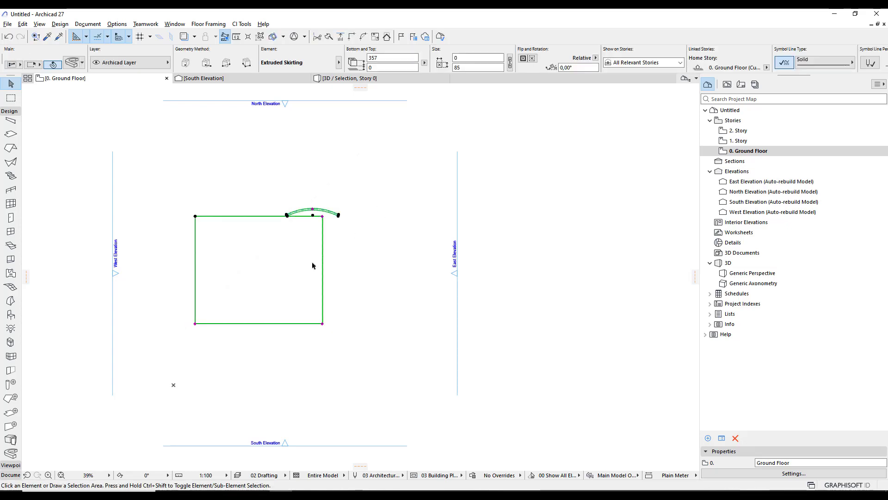
pyautogui.press('Delete')
pyautogui.click(11, 133)
pyautogui.scroll(2, 232, 246)
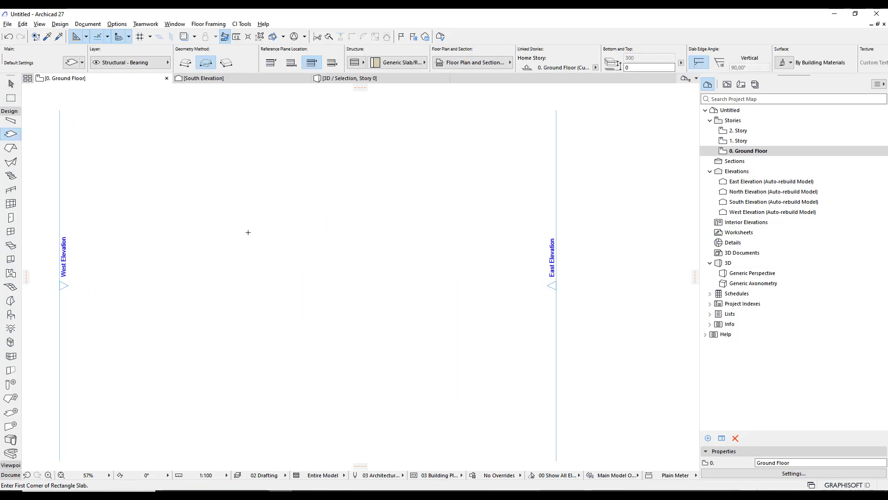
pyautogui.click(206, 190)
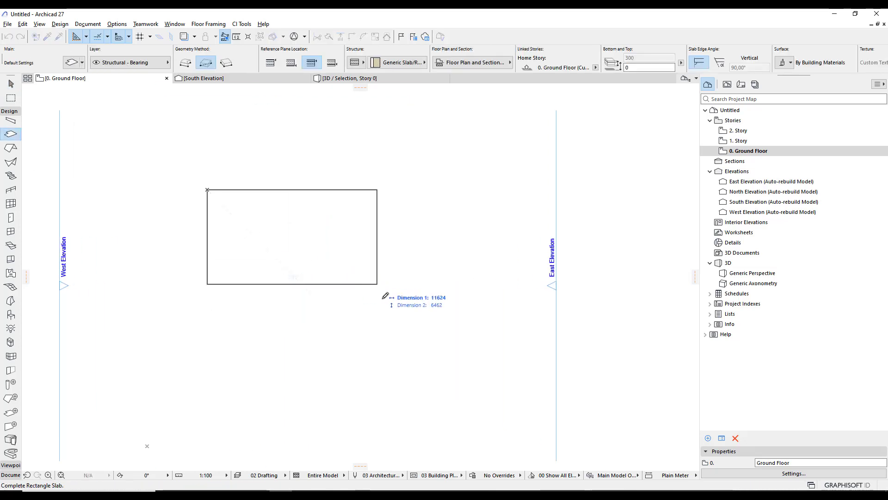
pyautogui.click(443, 395)
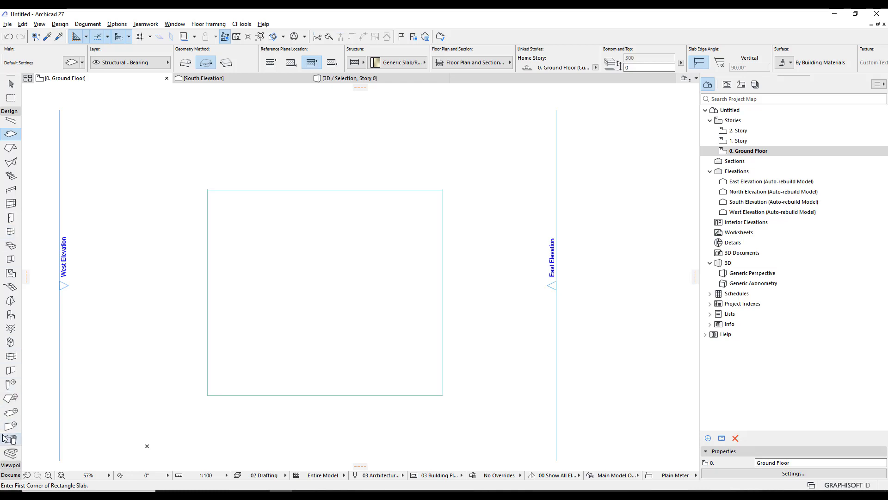
pyautogui.scroll(-1, 9, 411)
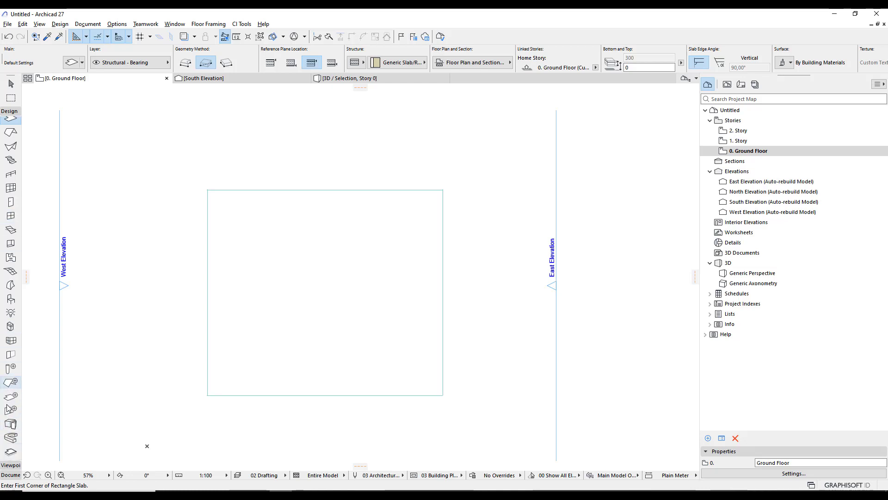
pyautogui.doubleClick(11, 452)
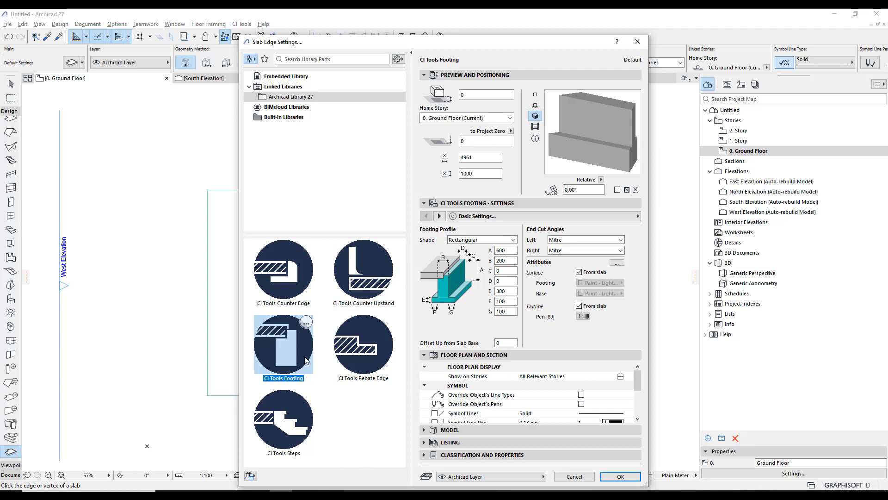
# Step: Apply CI Tools Footing edges to all four slab sides and view them in 3D
pyautogui.click(623, 477)
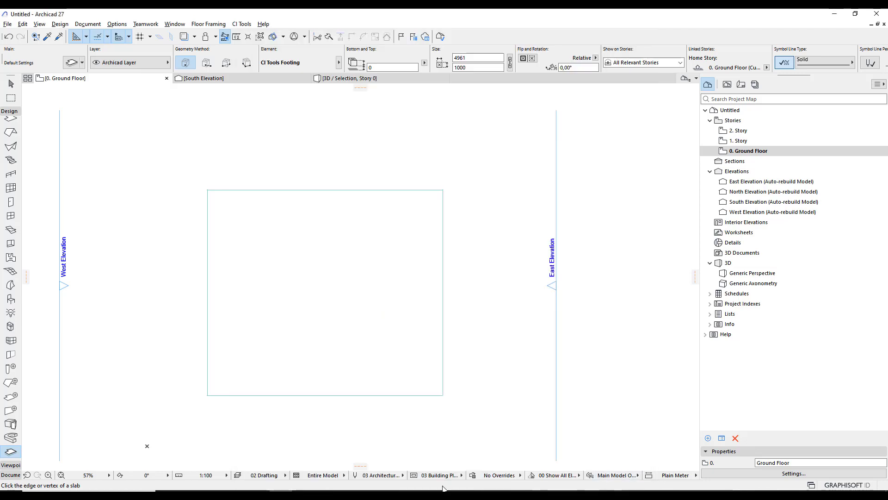
pyautogui.scroll(-2, 359, 323)
pyautogui.scroll(5, 383, 362)
pyautogui.click(334, 312)
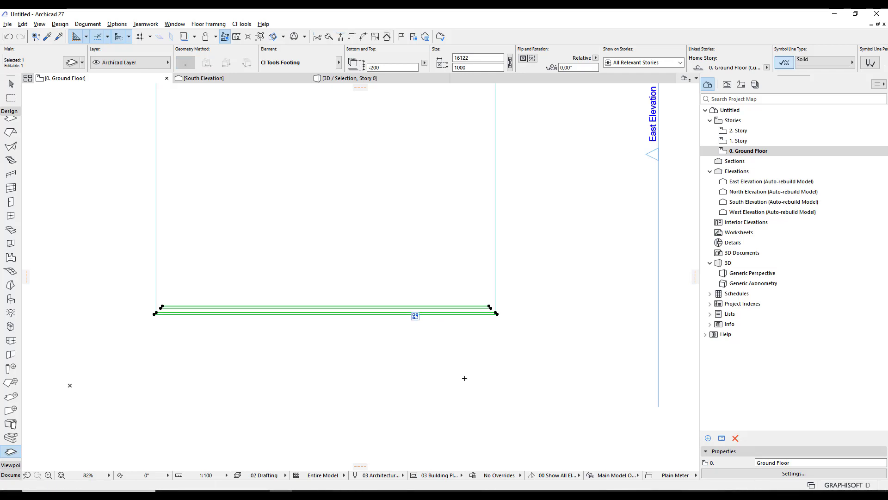
pyautogui.hotkey('ctrl', 'z')
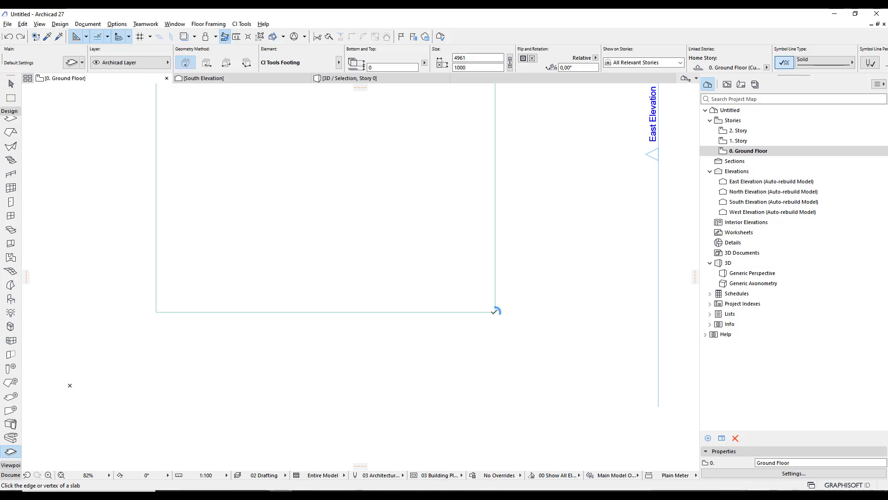
pyautogui.click(495, 311)
pyautogui.scroll(-2, 341, 339)
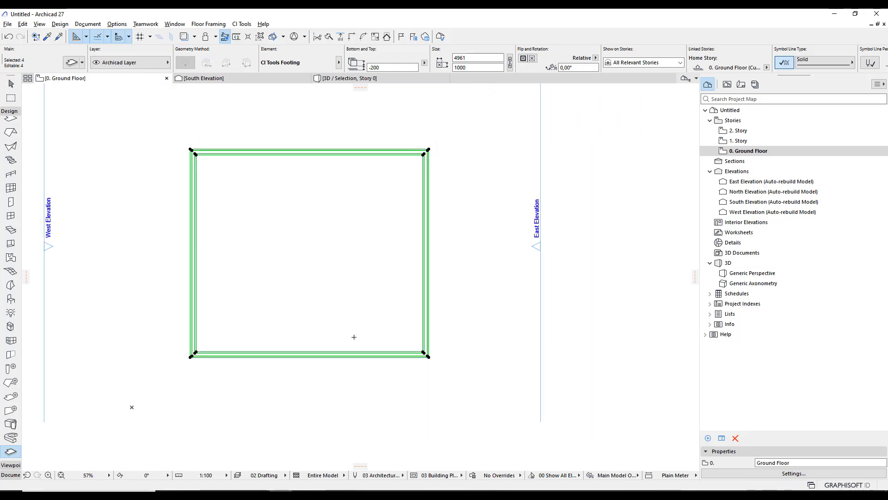
pyautogui.press('F5')
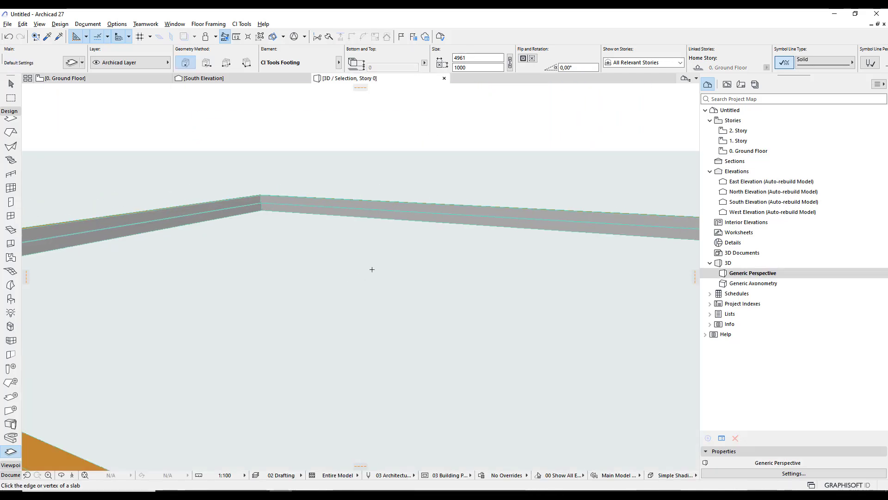
# Step: Orbit the 3D view and show the full model with the slab and footing ring
pyautogui.moveTo(408, 282)
pyautogui.keyDown('shift'); pyautogui.mouseDown(button='middle')
pyautogui.moveTo(296, 206)
pyautogui.moveTo(275, 258)
pyautogui.mouseUp(button='middle'); pyautogui.keyUp('shift')
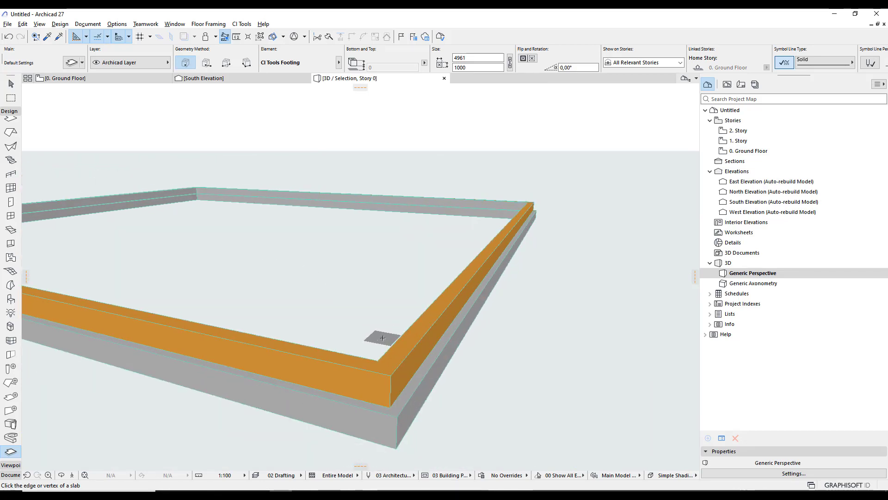
pyautogui.hotkey('shift', 'F5')
pyautogui.moveTo(377, 361)
pyautogui.keyDown('shift'); pyautogui.mouseDown(button='middle')
pyautogui.moveTo(465, 330)
pyautogui.moveTo(448, 347)
pyautogui.moveTo(430, 334)
pyautogui.mouseUp(button='middle'); pyautogui.keyUp('shift')
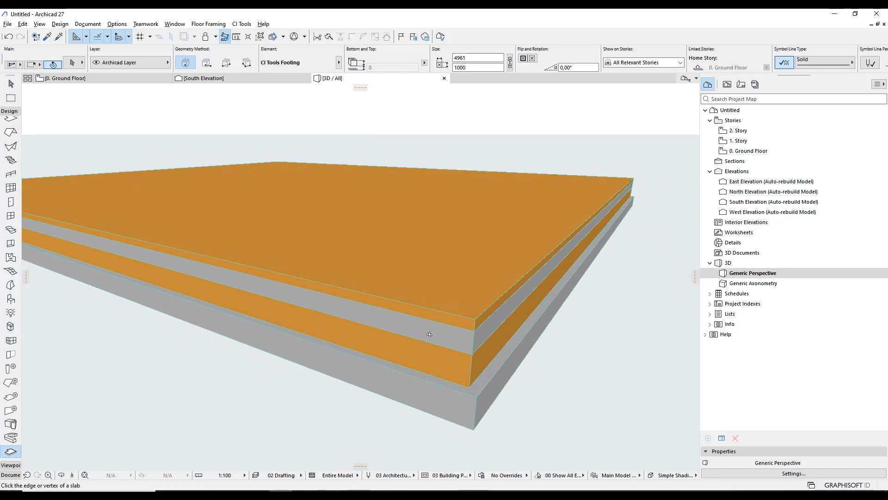